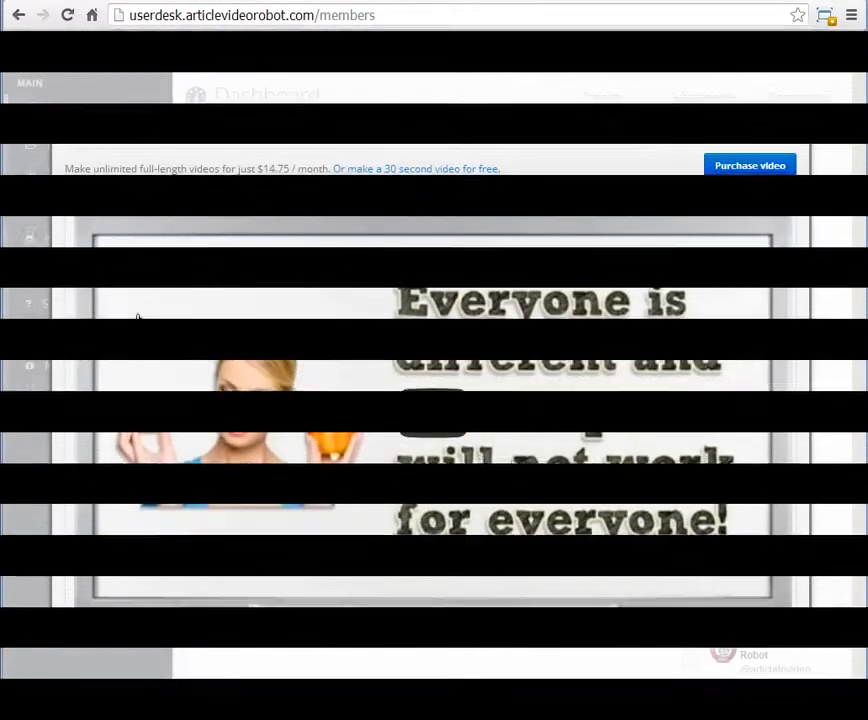
# Start making a free 30 second video with the Whiteboard theme.
pyautogui.moveTo(323, 170); pyautogui.dragTo(511, 170)
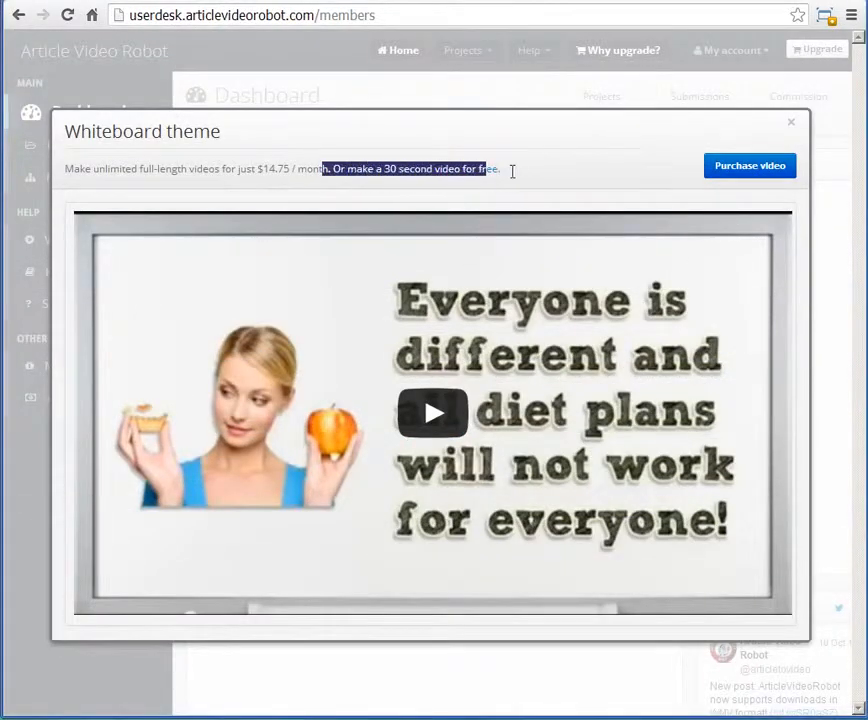
pyautogui.click(376, 187)
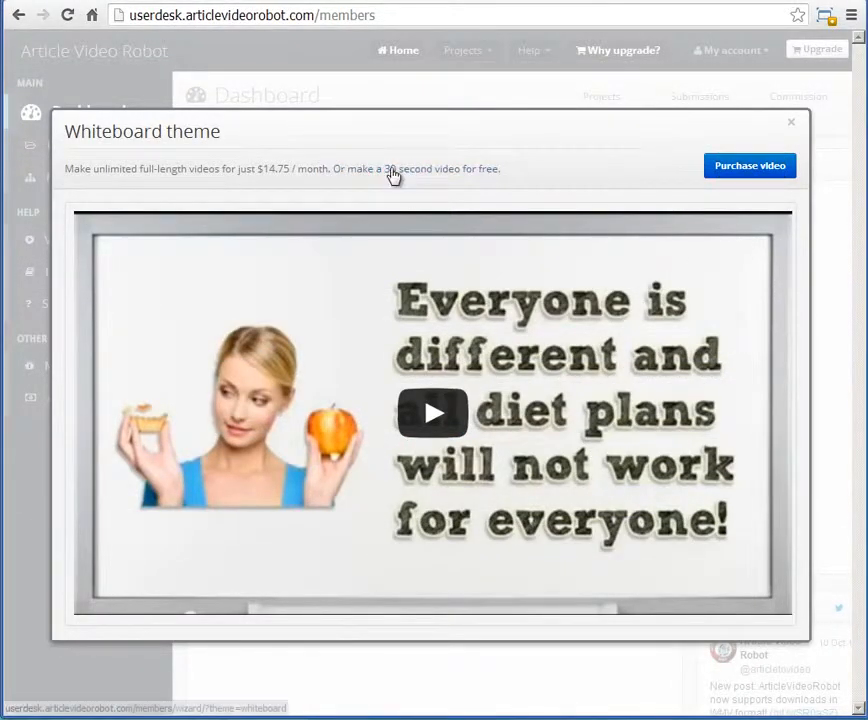
pyautogui.click(393, 171)
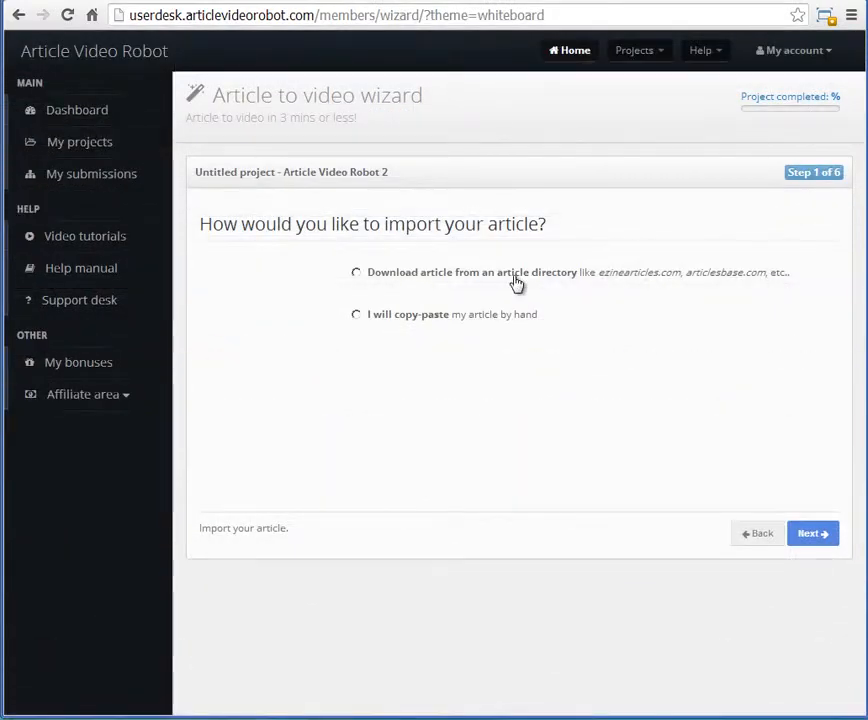
# Choose to download the article from an article directory and open the article search.
pyautogui.click(380, 275)
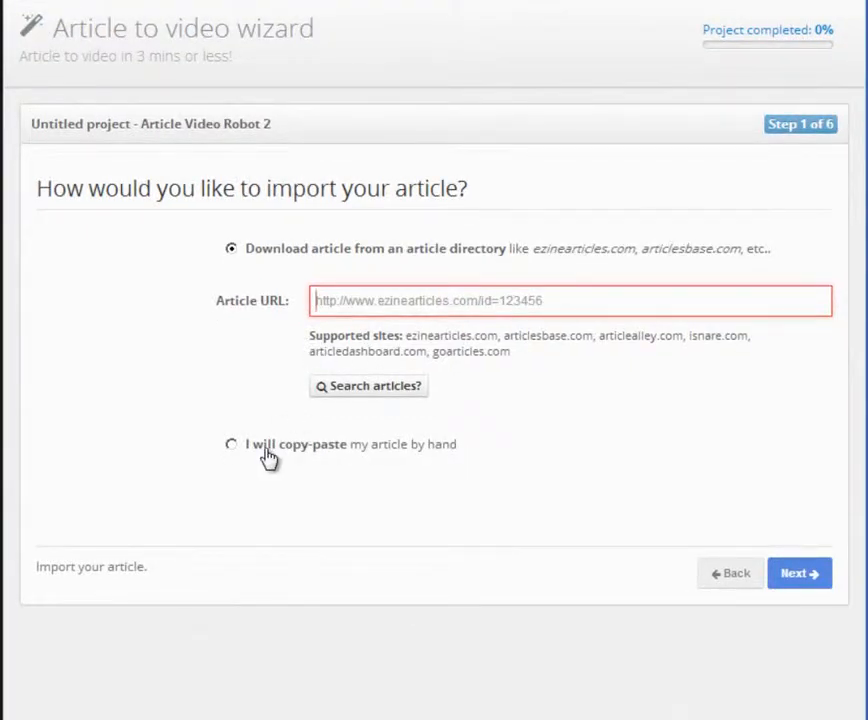
pyautogui.click(267, 457)
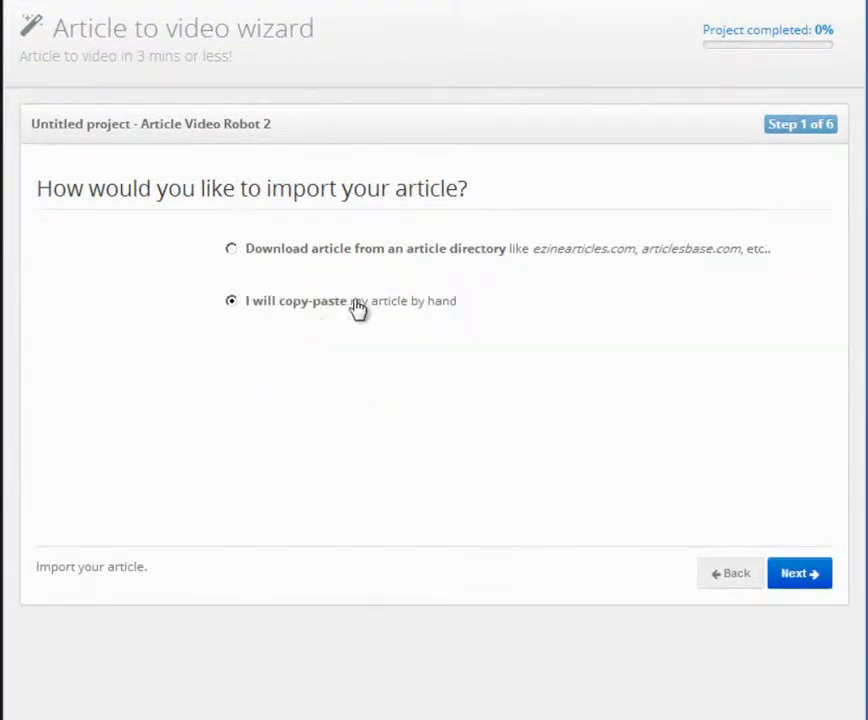
pyautogui.click(333, 251)
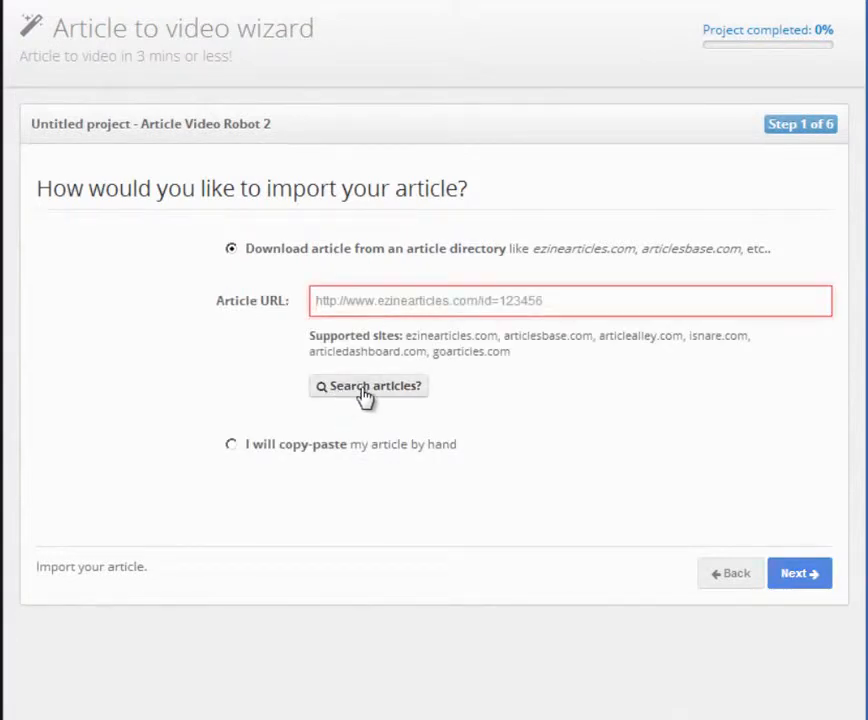
pyautogui.click(397, 392)
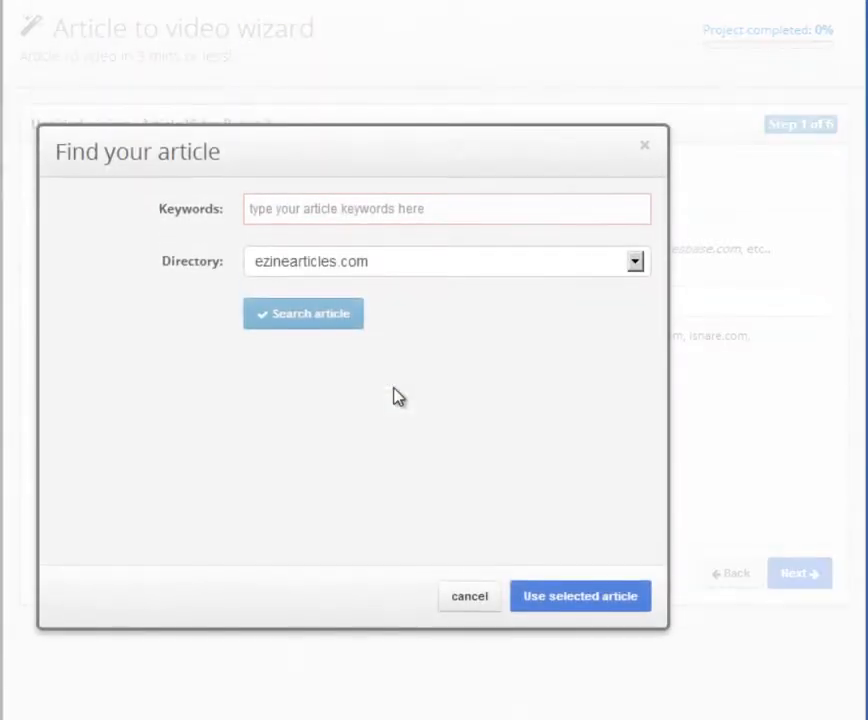
# Search ezinearticles.com for flash maker plus the author's first name and import "Why Flash Banners Make More Sense Than Animated Gifs Banners".
pyautogui.click(349, 208)
pyautogui.write('ff')
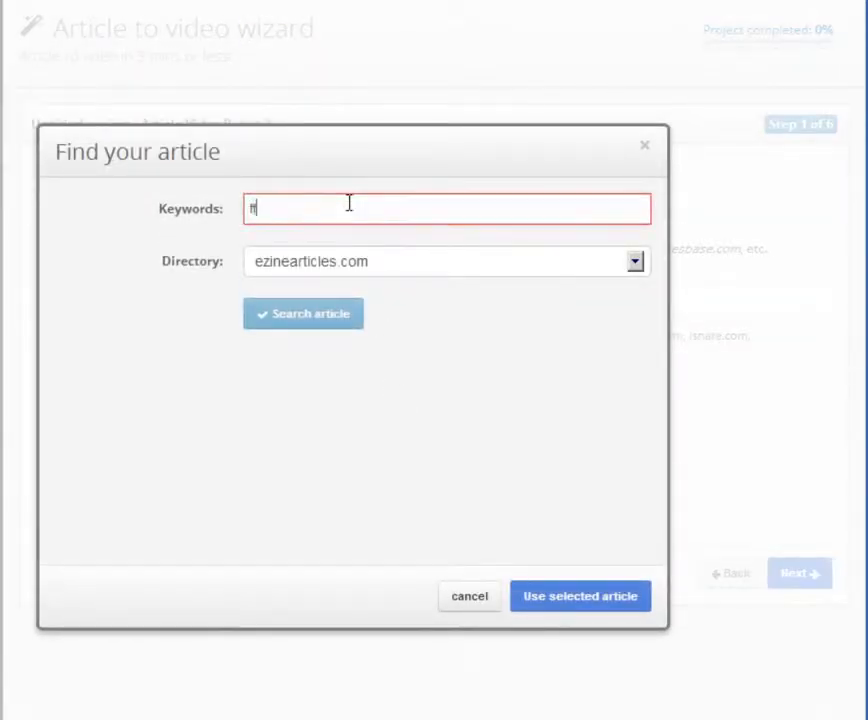
pyautogui.write('lash maker sanchit')
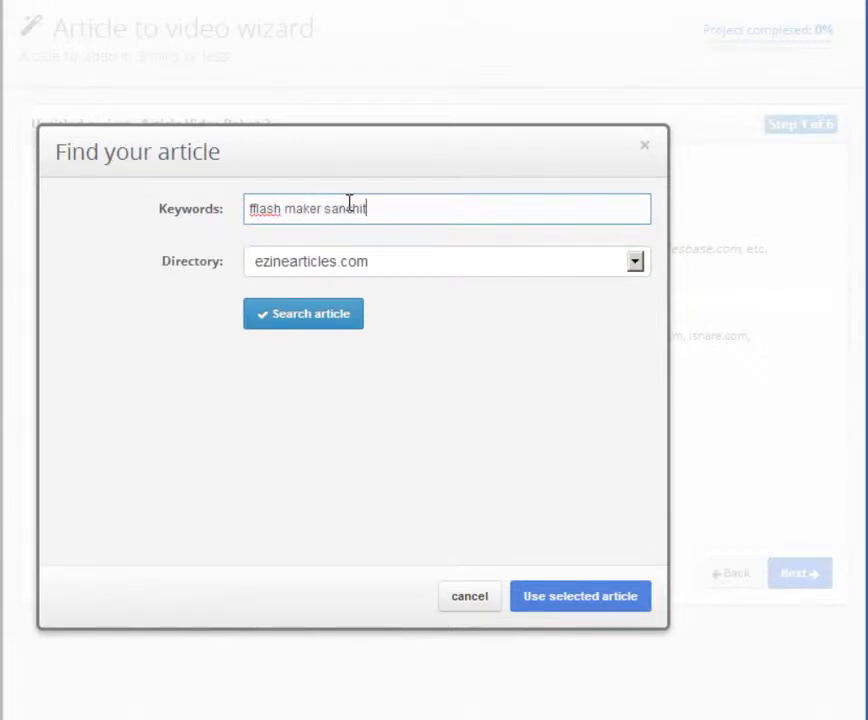
pyautogui.click(320, 325)
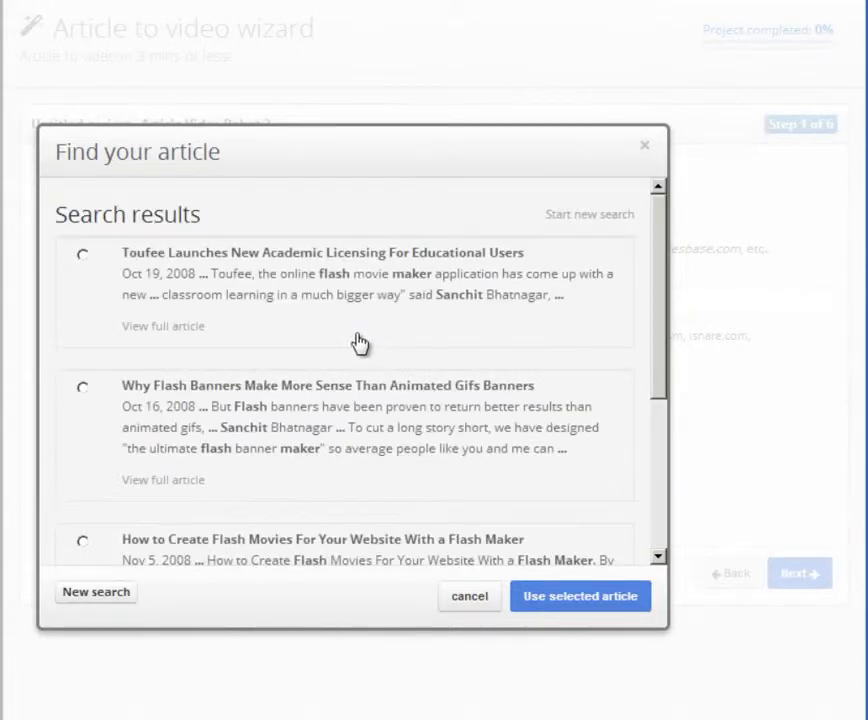
pyautogui.click(345, 405)
pyautogui.click(548, 605)
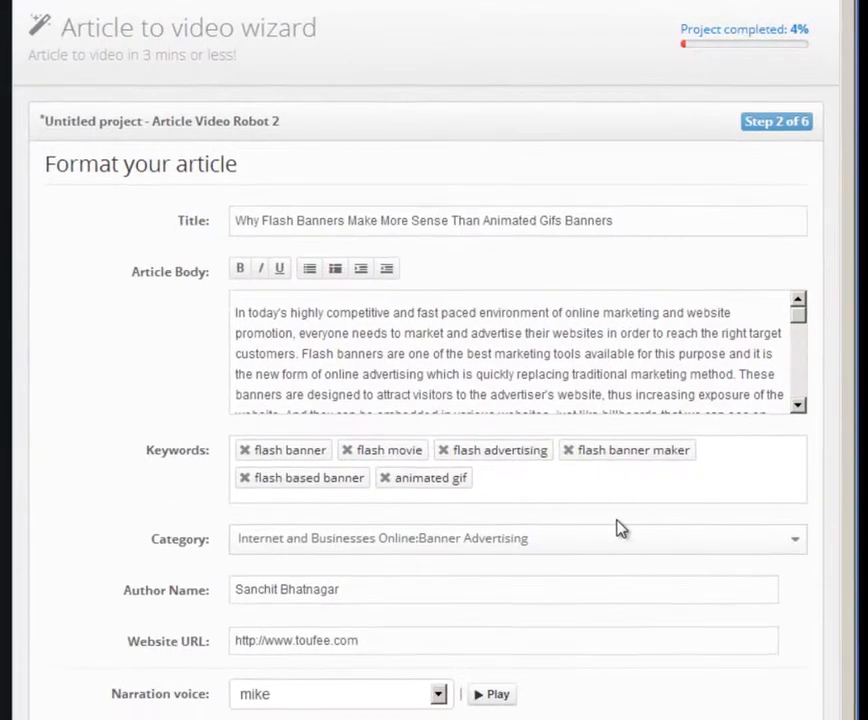
# Split the article body's second paragraph so that a new paragraph starts at "This certainly improves the visibility".
pyautogui.scroll(-1, 620, 530)
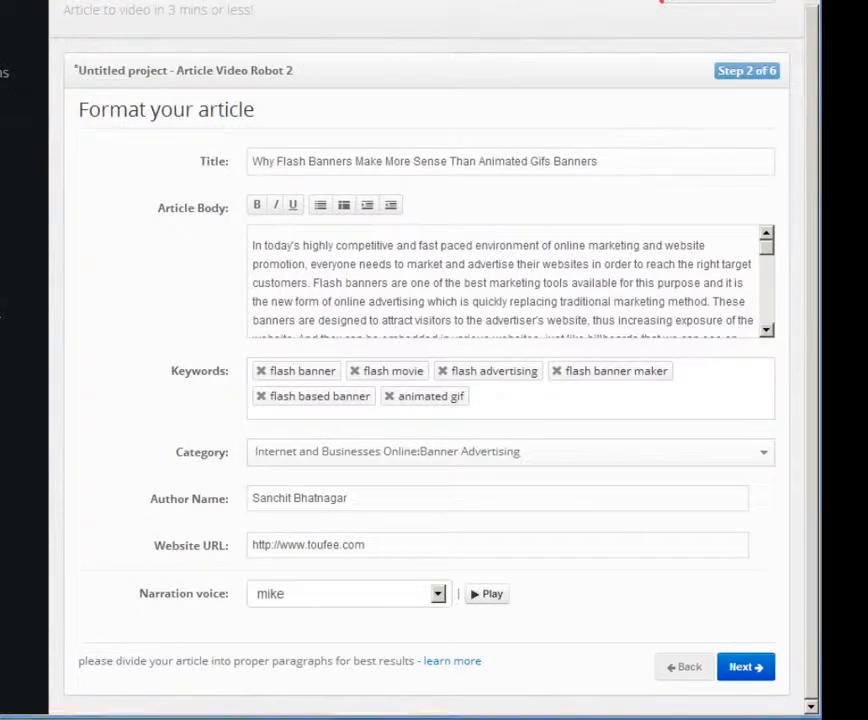
pyautogui.click(546, 277)
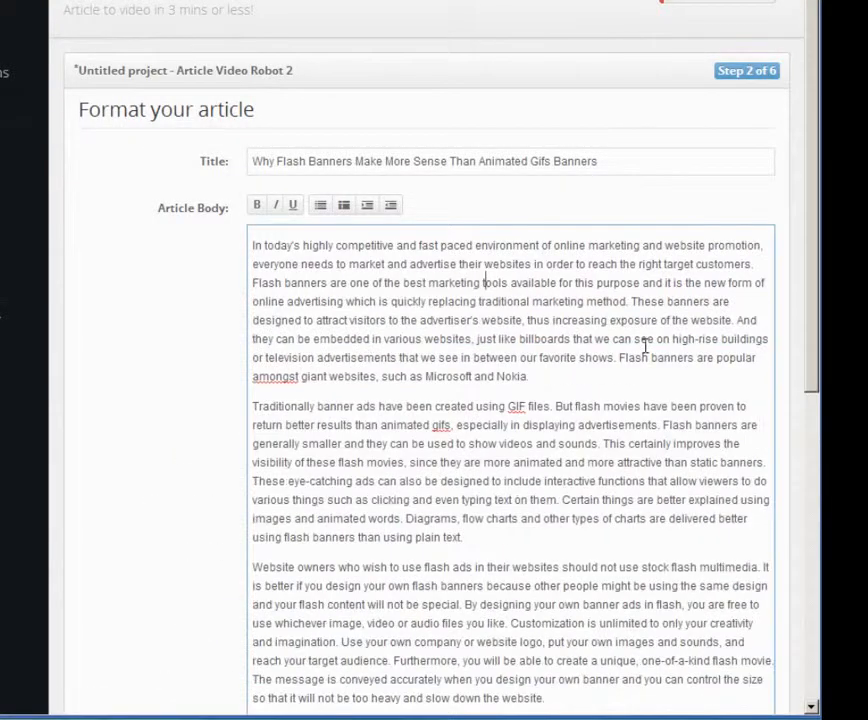
pyautogui.click(539, 382)
pyautogui.press('Return')
pyautogui.press('Return')
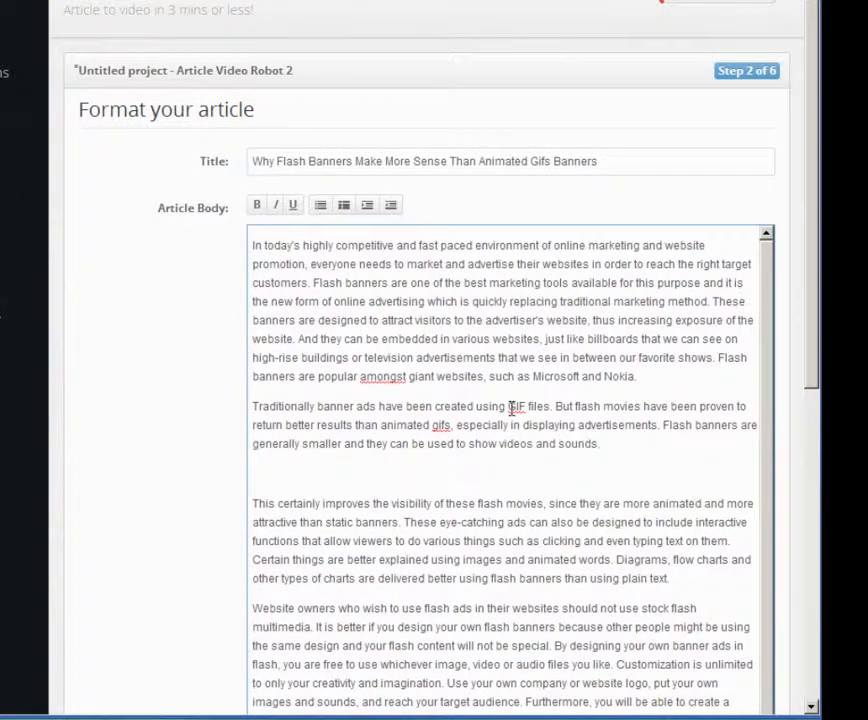
pyautogui.press('BackSpace')
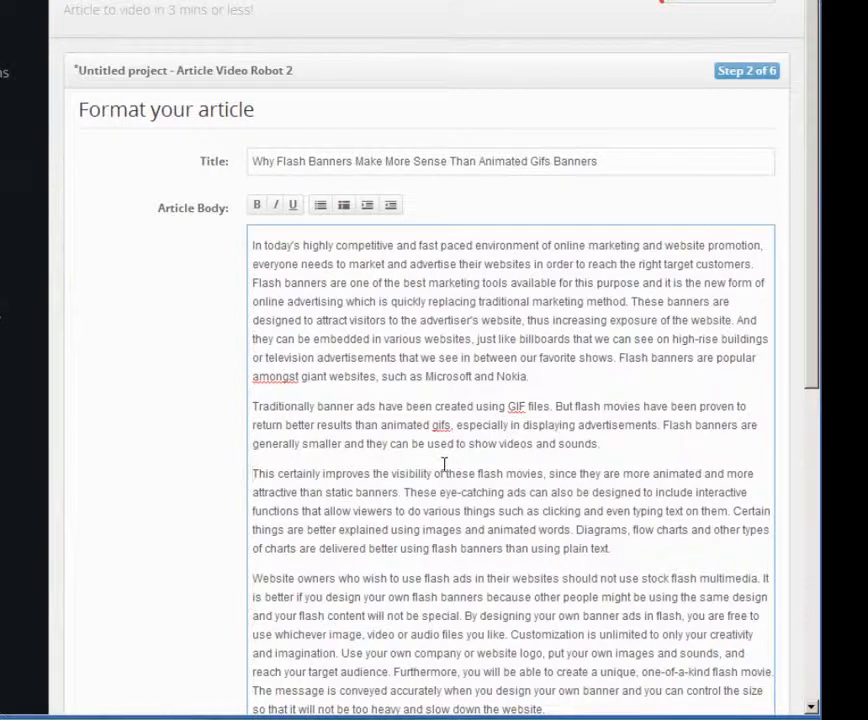
# Review the rest of the article's details and proceed to the wizard's step 3.
pyautogui.scroll(-1, 444, 464)
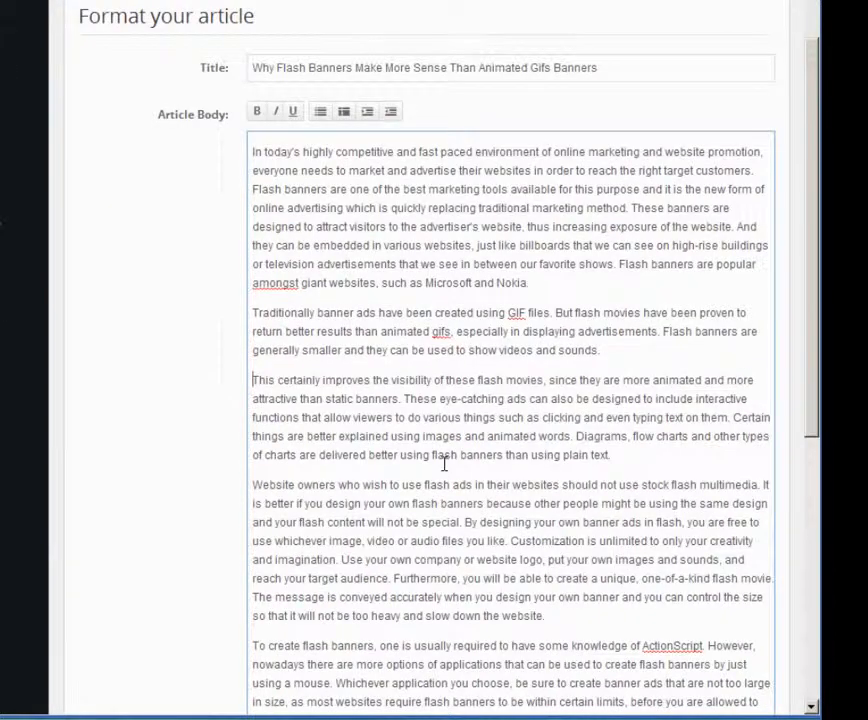
pyautogui.scroll(-1, 444, 464)
pyautogui.scroll(-4, 444, 464)
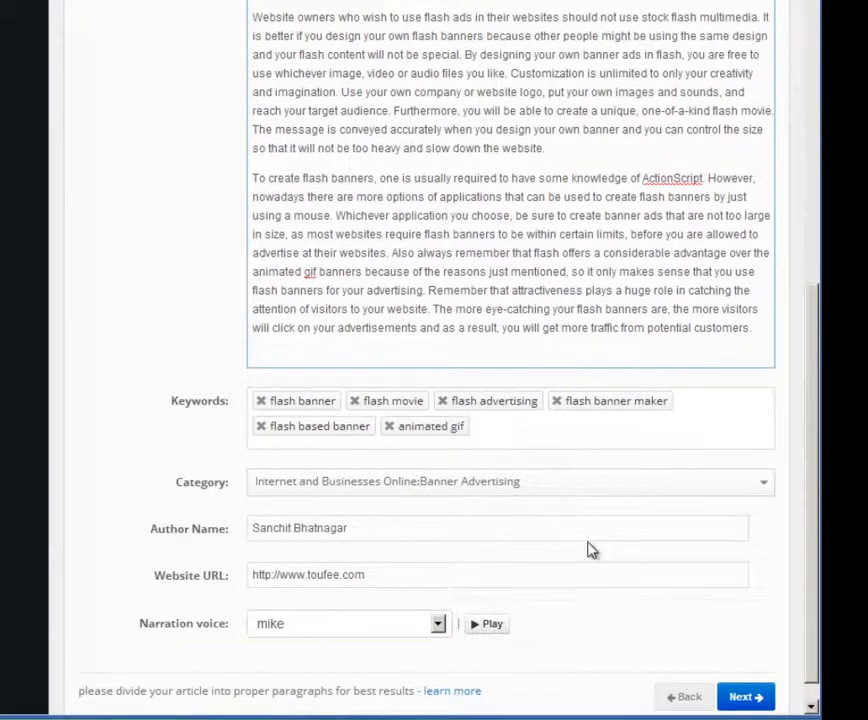
pyautogui.scroll(-1, 589, 550)
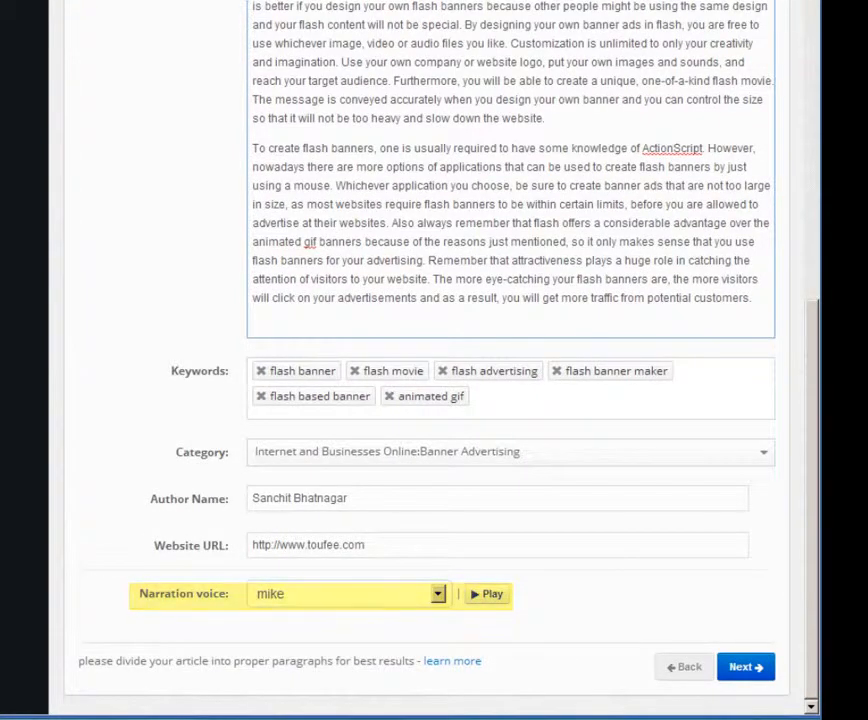
pyautogui.click(745, 666)
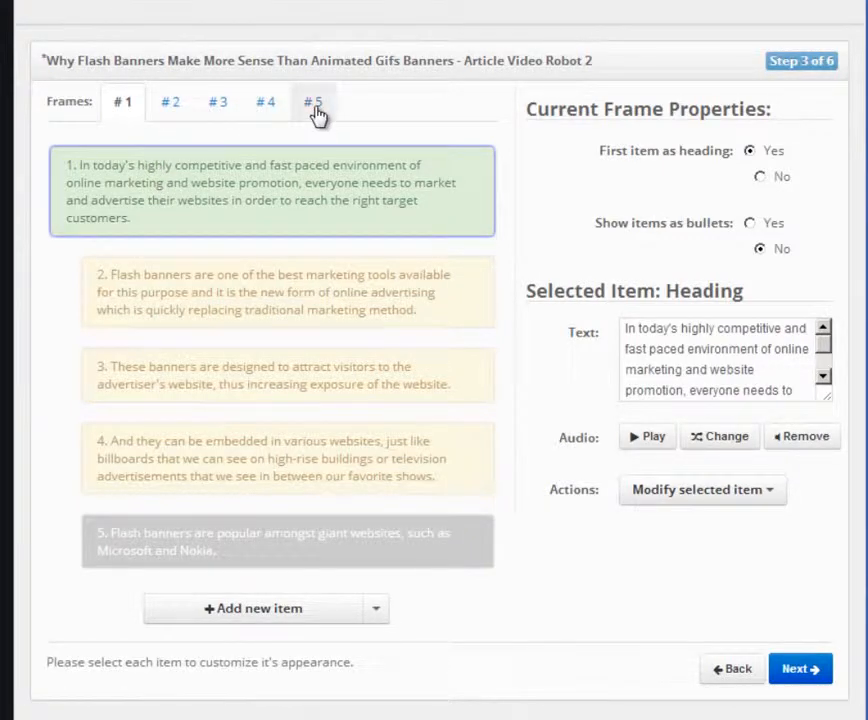
# Look through frames 2 and 3 and the text items of frame 1.
pyautogui.click(173, 110)
pyautogui.click(224, 110)
pyautogui.click(125, 112)
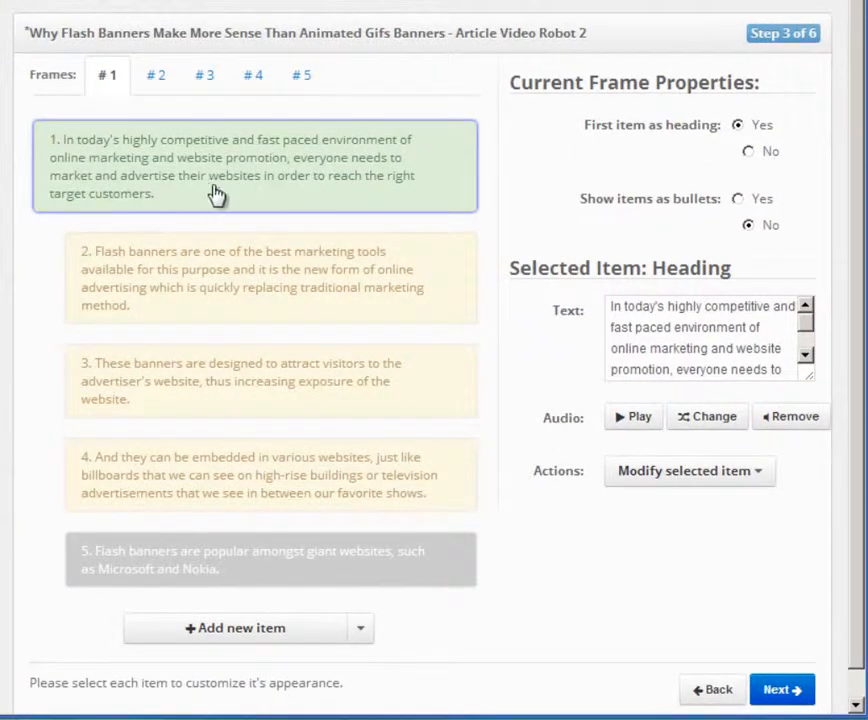
pyautogui.click(182, 288)
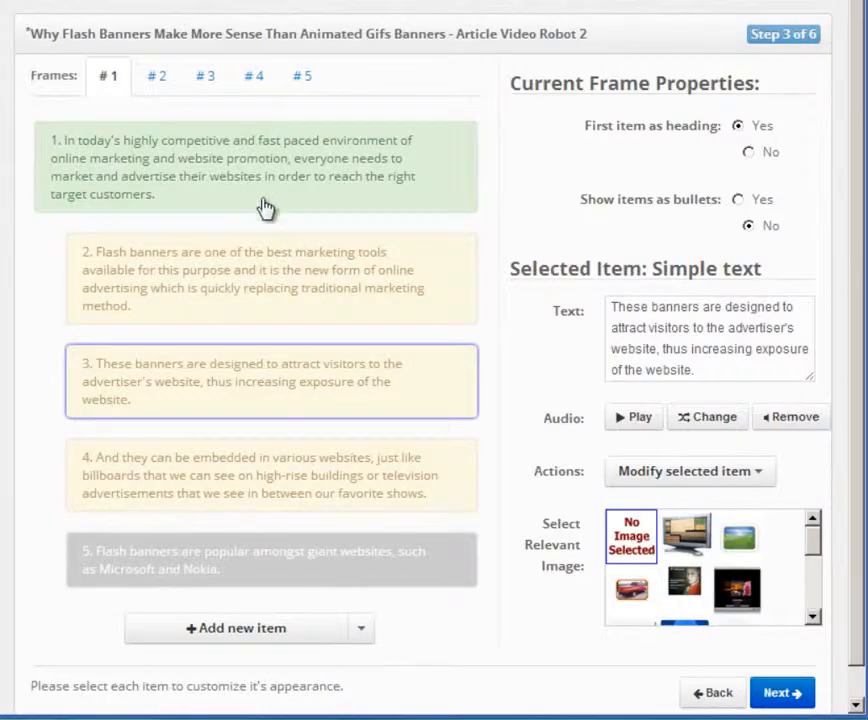
# Replace frame 1's heading text with "This is my heading!".
pyautogui.click(255, 199)
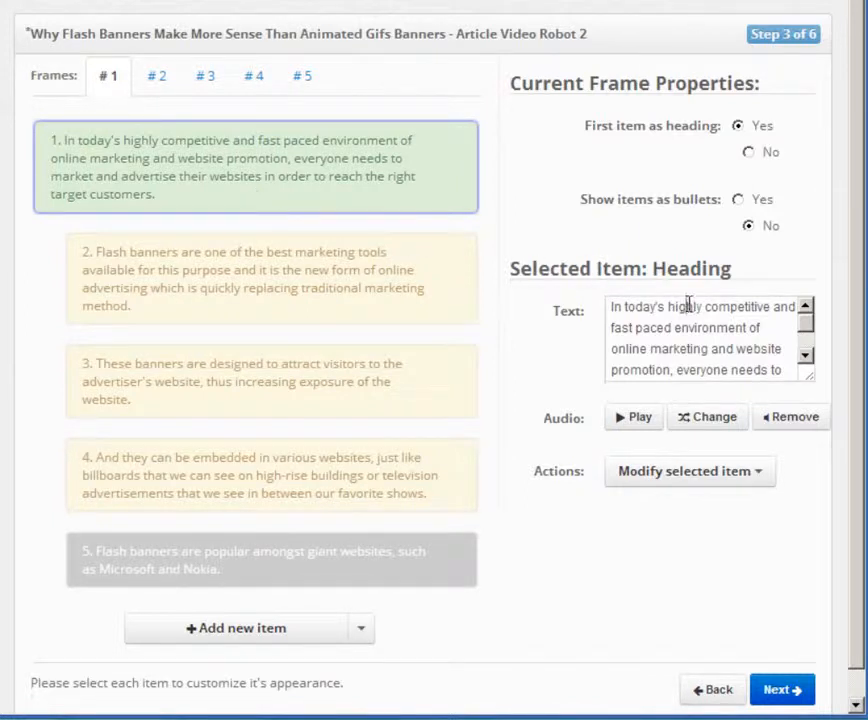
pyautogui.click(687, 308)
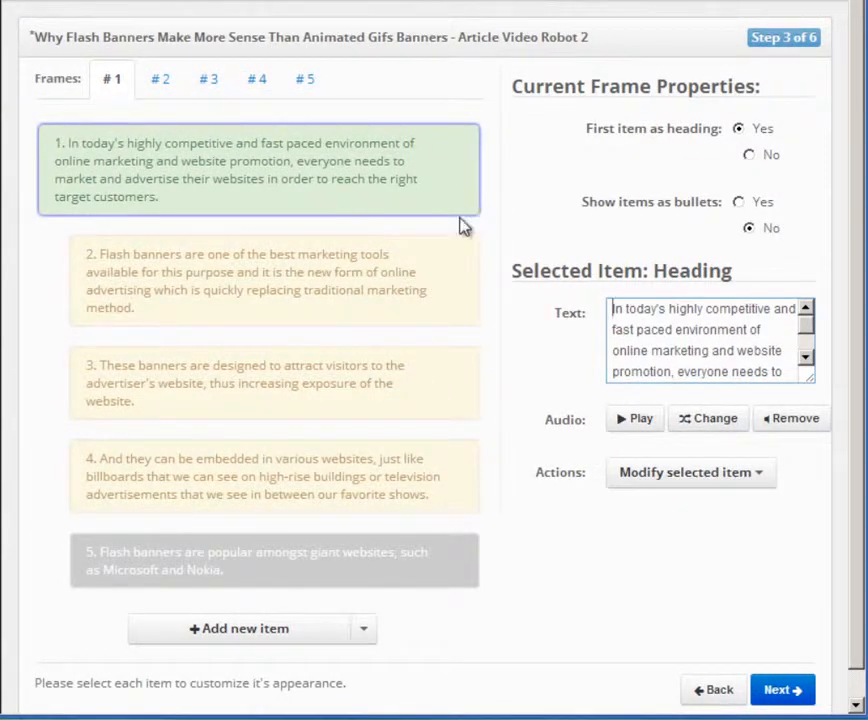
pyautogui.hotkey('ctrl', 'a')
pyautogui.write('This is ')
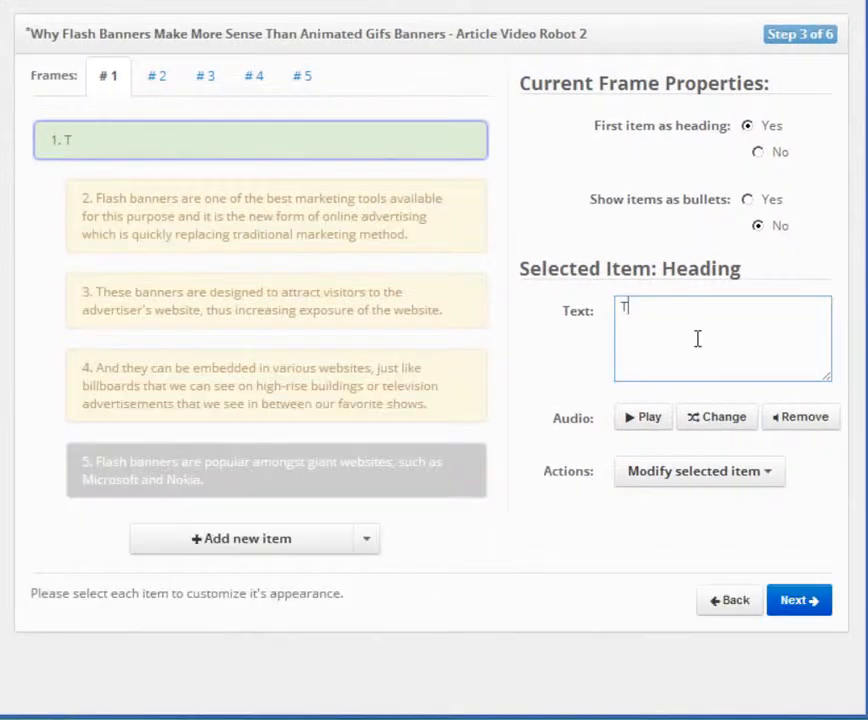
pyautogui.write('my heading!')
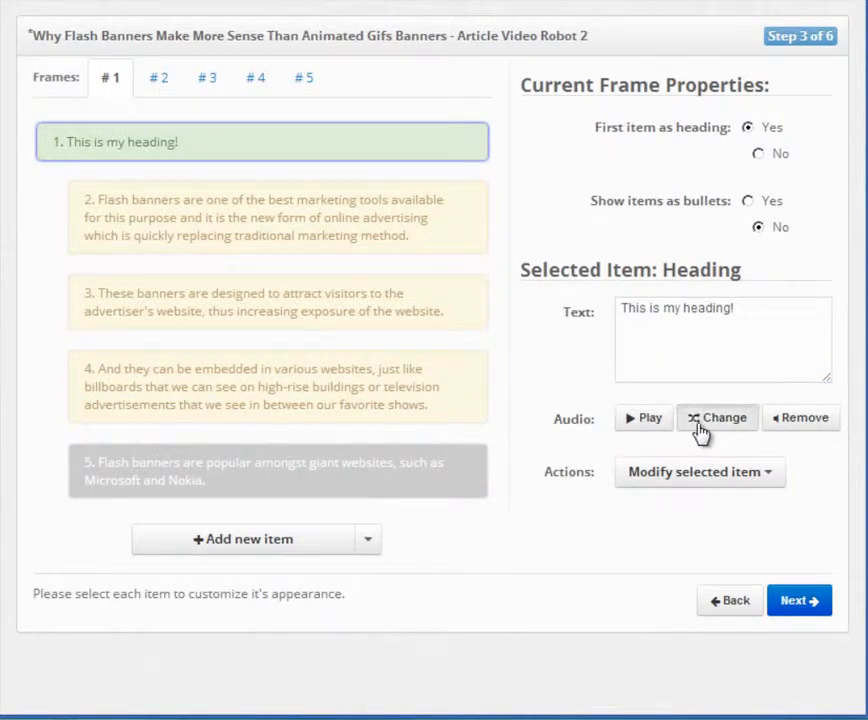
# Generate text-to-speech audio for the new heading with the Mike (male) voice and assign it to the item.
pyautogui.click(702, 428)
pyautogui.click(166, 386)
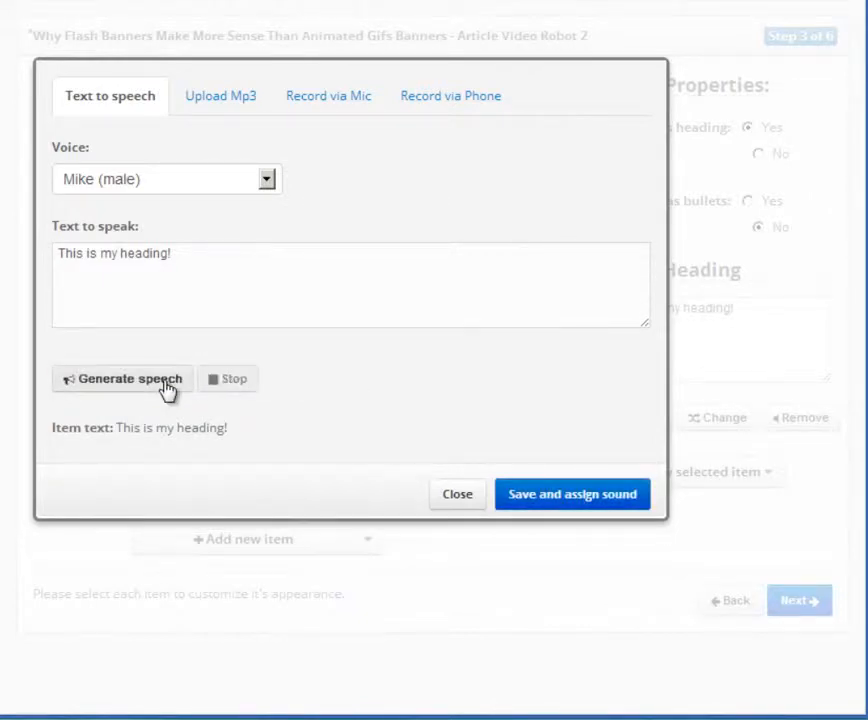
pyautogui.click(545, 498)
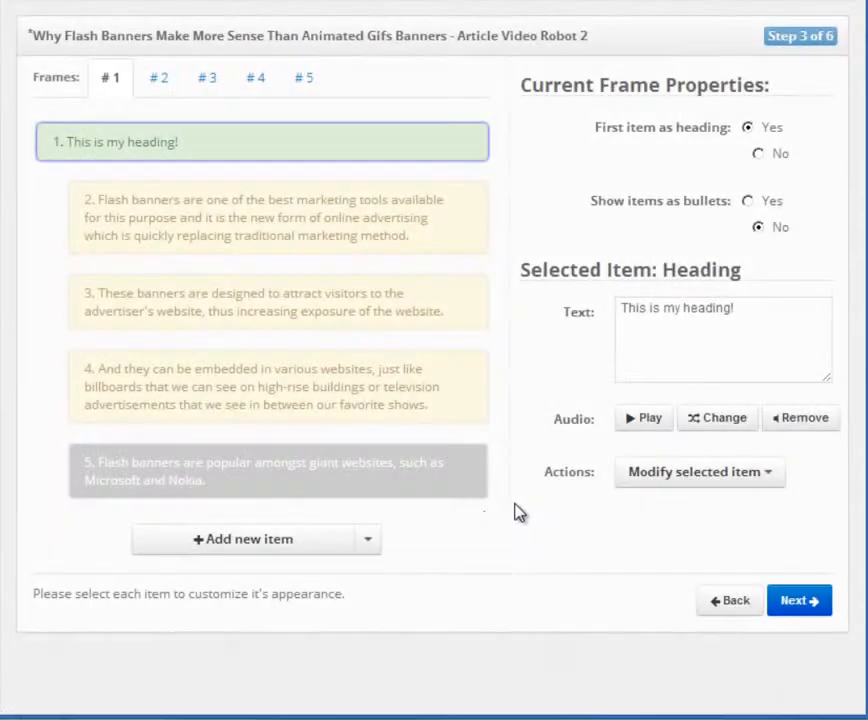
# Assign the picture of a monitor showing the Flash logo to frame 1's second text item.
pyautogui.click(281, 240)
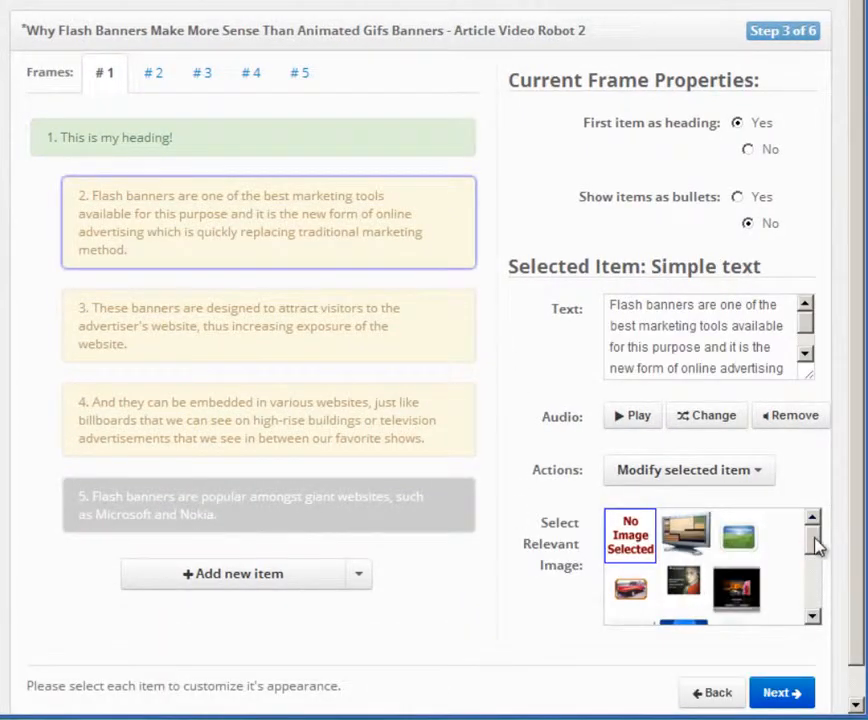
pyautogui.moveTo(816, 545)
pyautogui.mouseDown()
pyautogui.moveTo(814, 606)
pyautogui.moveTo(814, 522)
pyautogui.mouseUp()
pyautogui.click(719, 539)
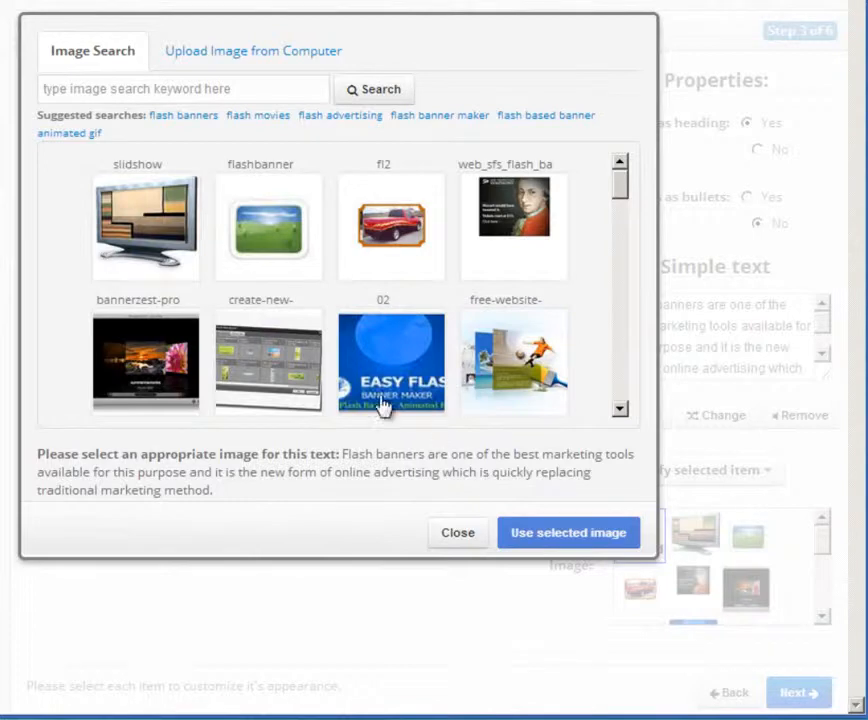
pyautogui.moveTo(620, 190)
pyautogui.mouseDown()
pyautogui.moveTo(616, 232)
pyautogui.moveTo(620, 215)
pyautogui.mouseUp()
pyautogui.click(413, 236)
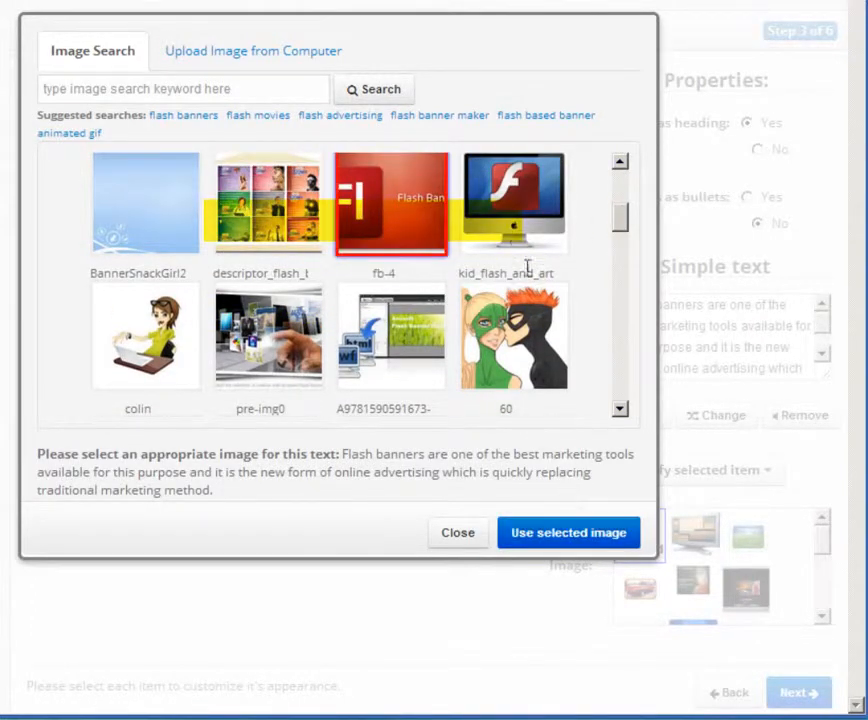
pyautogui.click(522, 235)
pyautogui.click(560, 532)
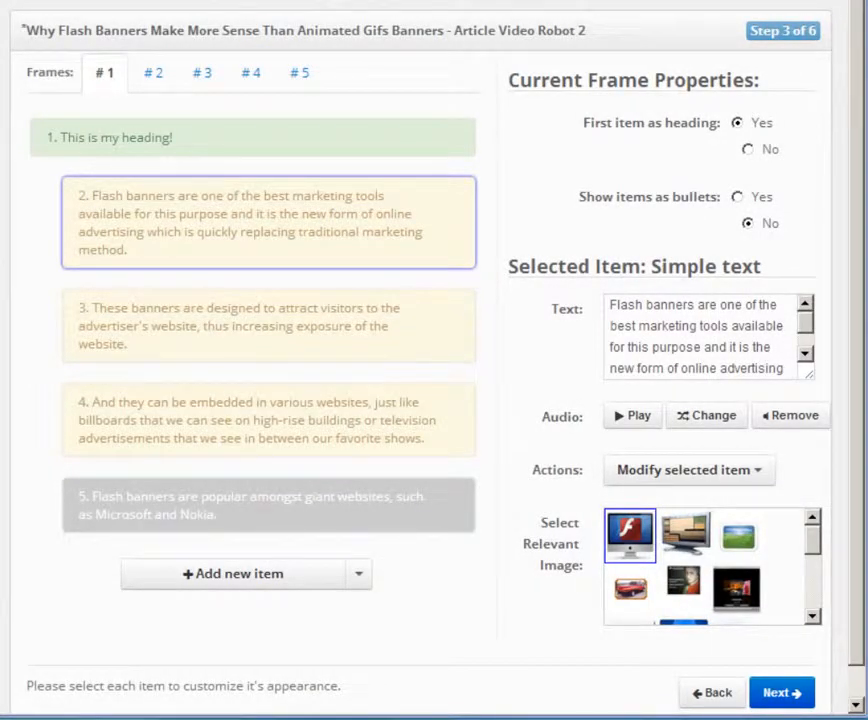
# Advance to frame 3 and turn off showing its items as bullets.
pyautogui.click(800, 692)
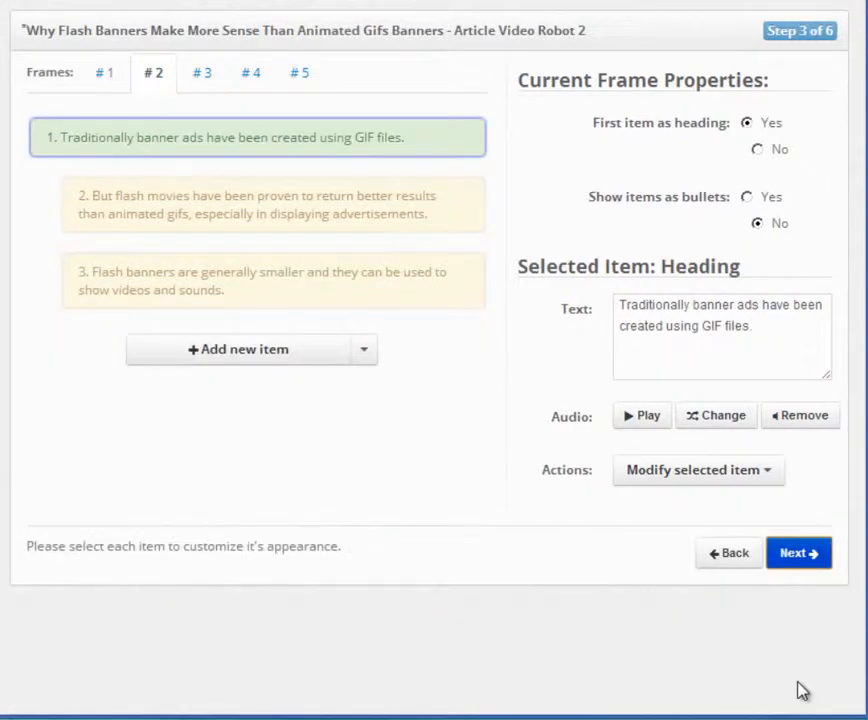
pyautogui.click(799, 556)
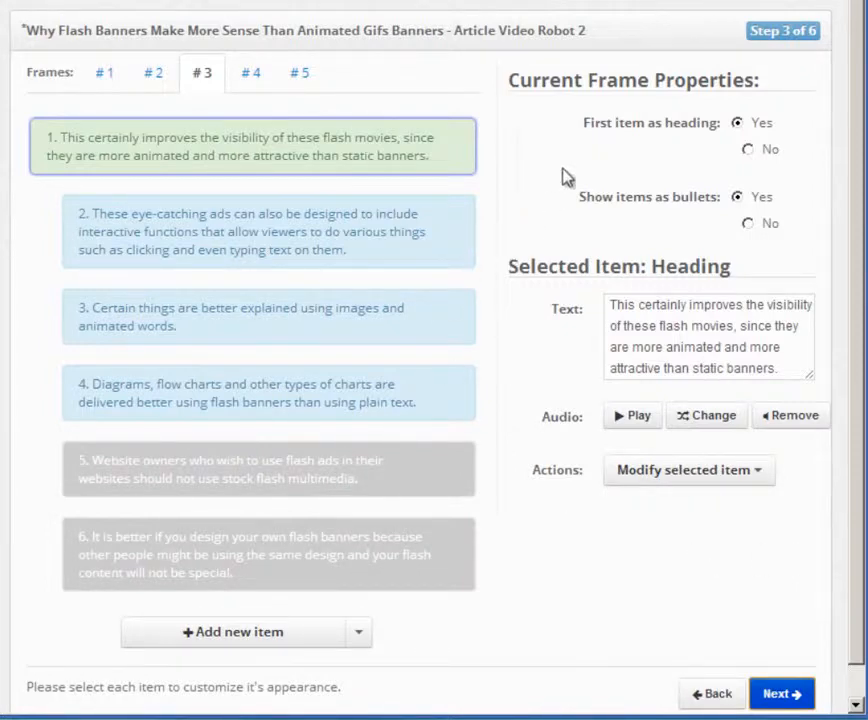
pyautogui.moveTo(581, 197); pyautogui.dragTo(723, 207)
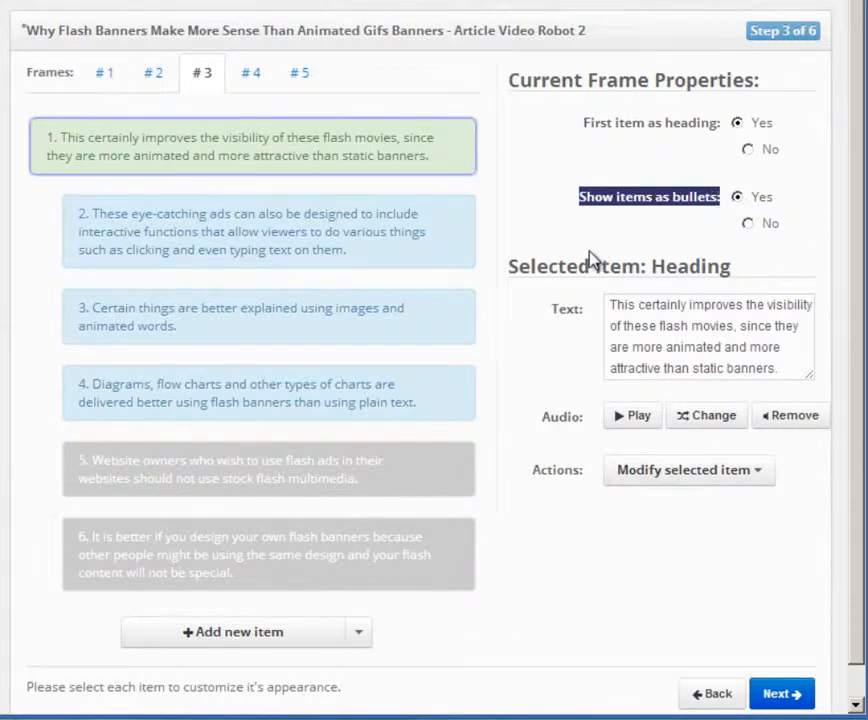
pyautogui.click(749, 223)
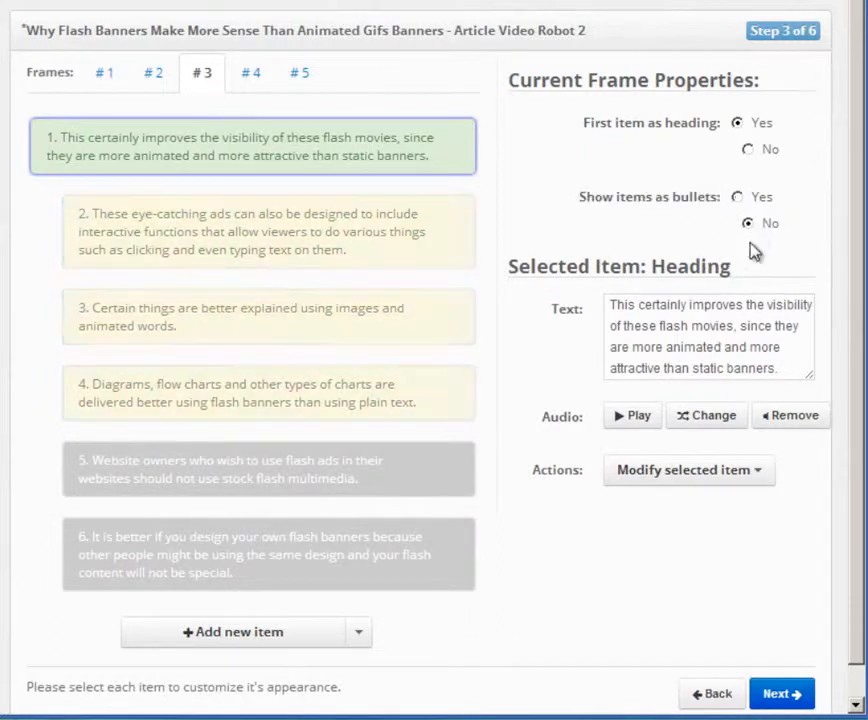
# Show frame 3's items as bullets again and enable its disabled fifth item about website owners.
pyautogui.click(762, 200)
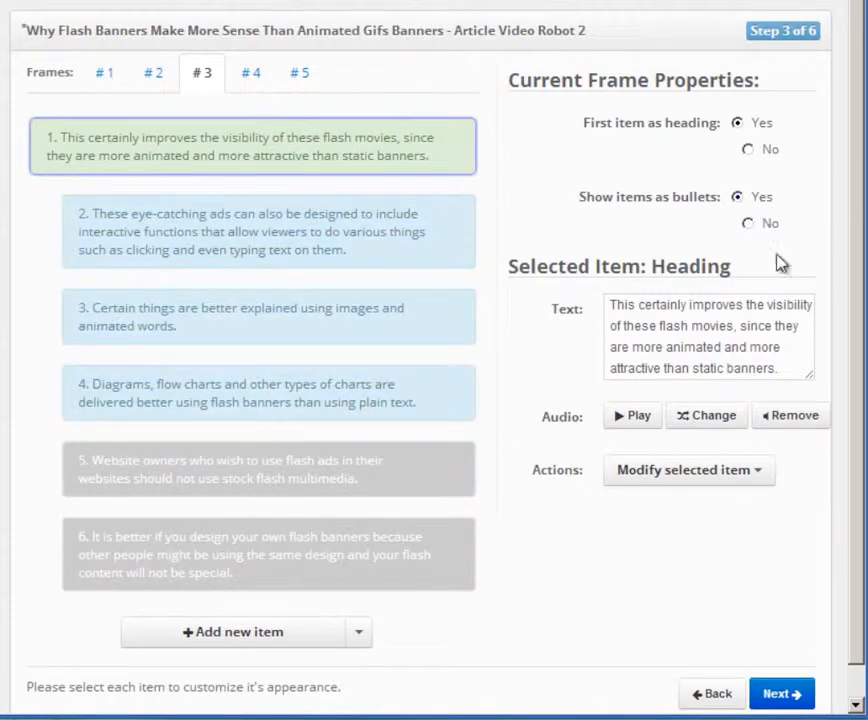
pyautogui.click(385, 255)
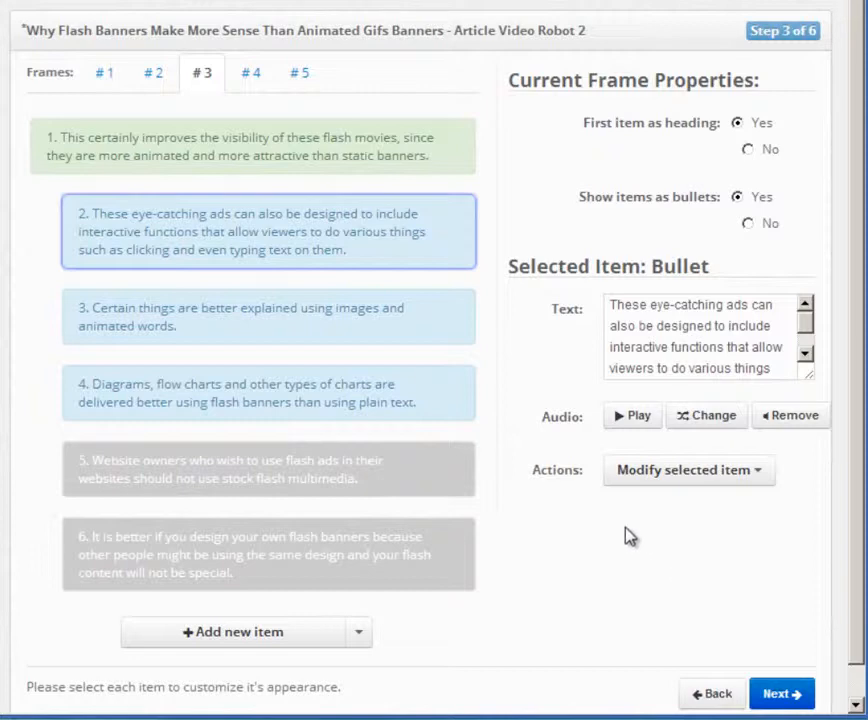
pyautogui.click(281, 492)
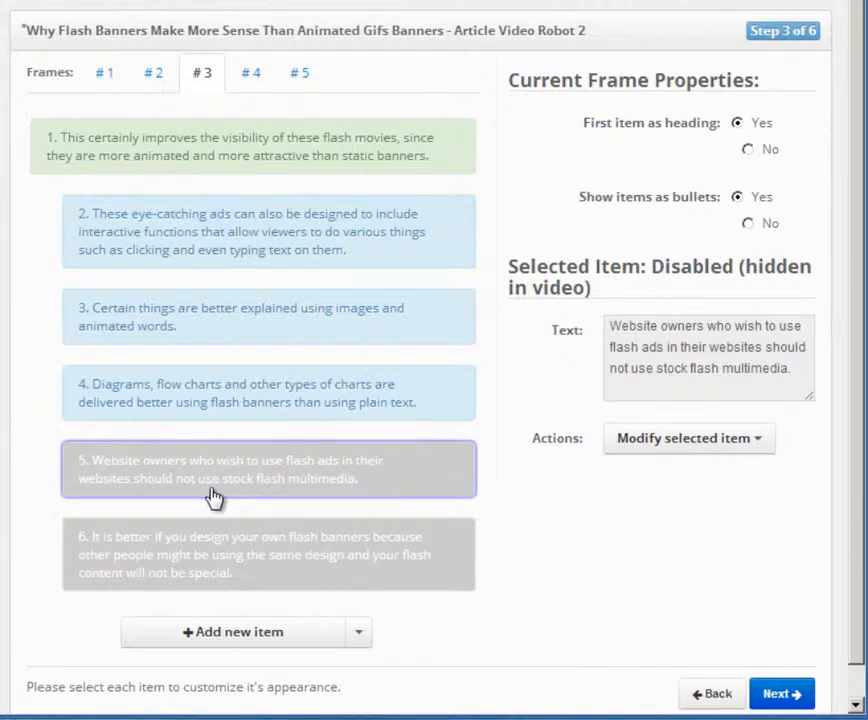
pyautogui.click(259, 552)
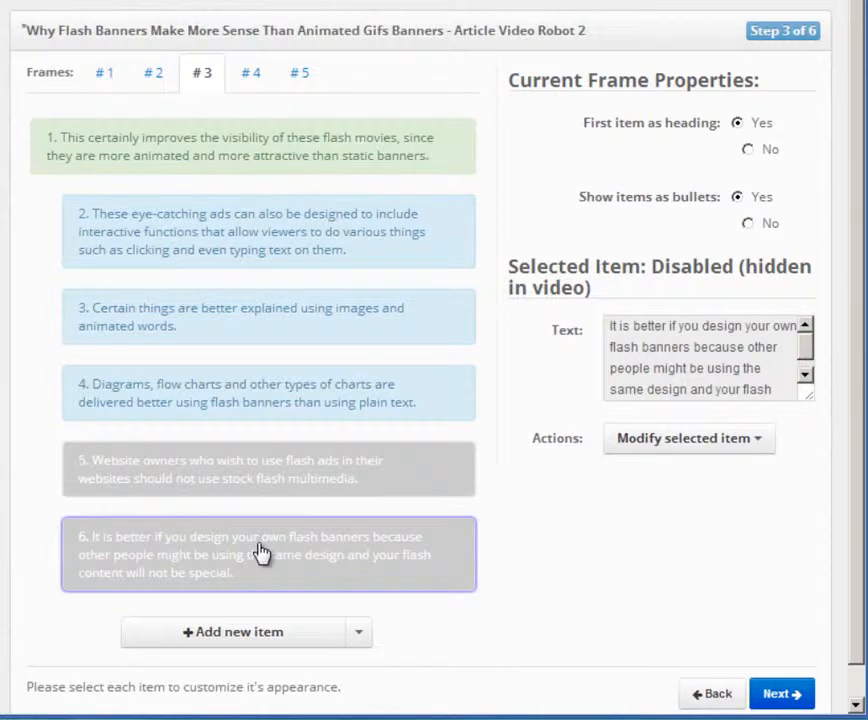
pyautogui.click(322, 490)
pyautogui.click(647, 440)
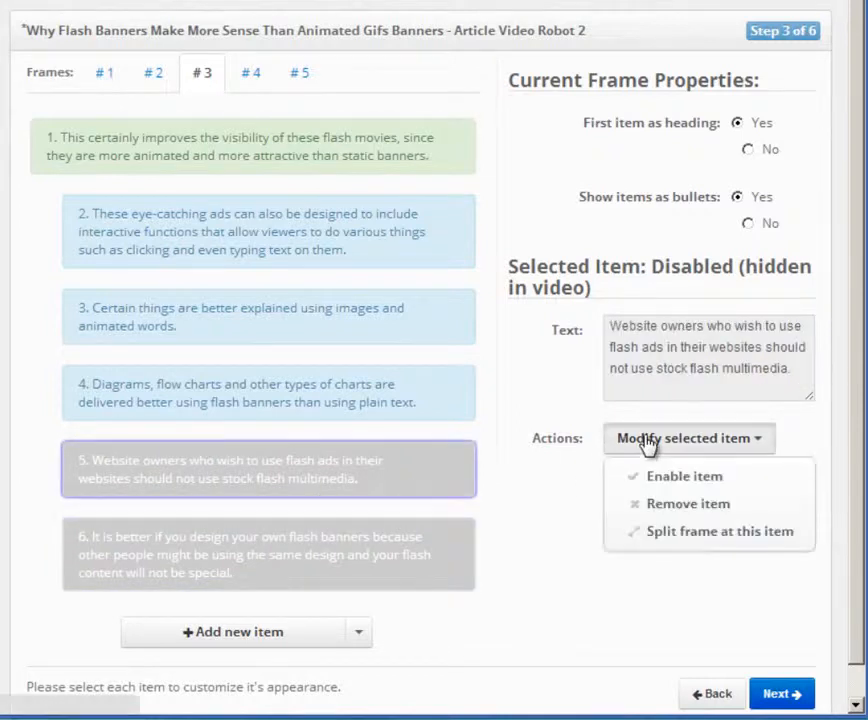
pyautogui.click(705, 486)
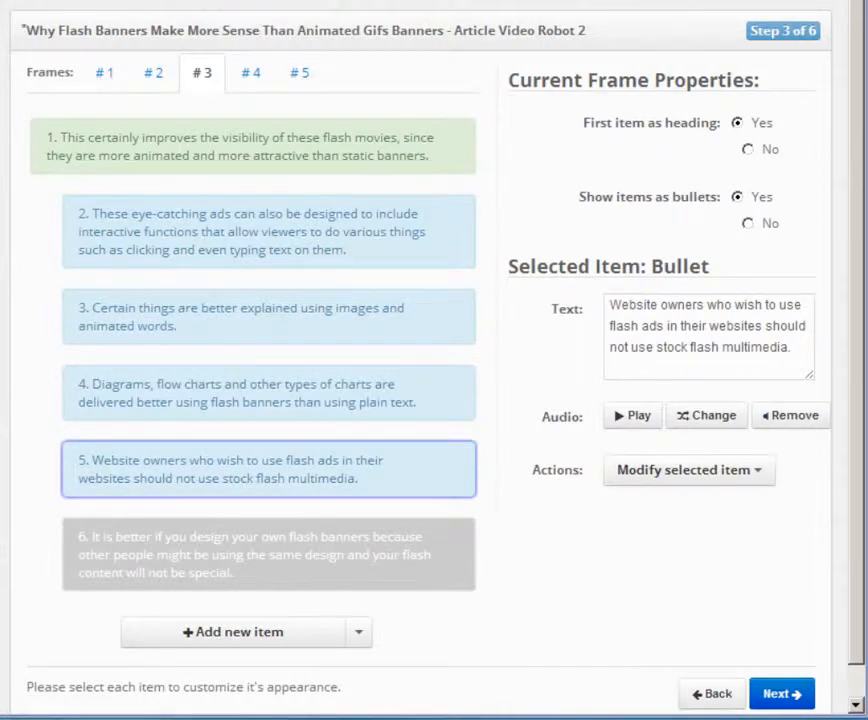
pyautogui.click(245, 140)
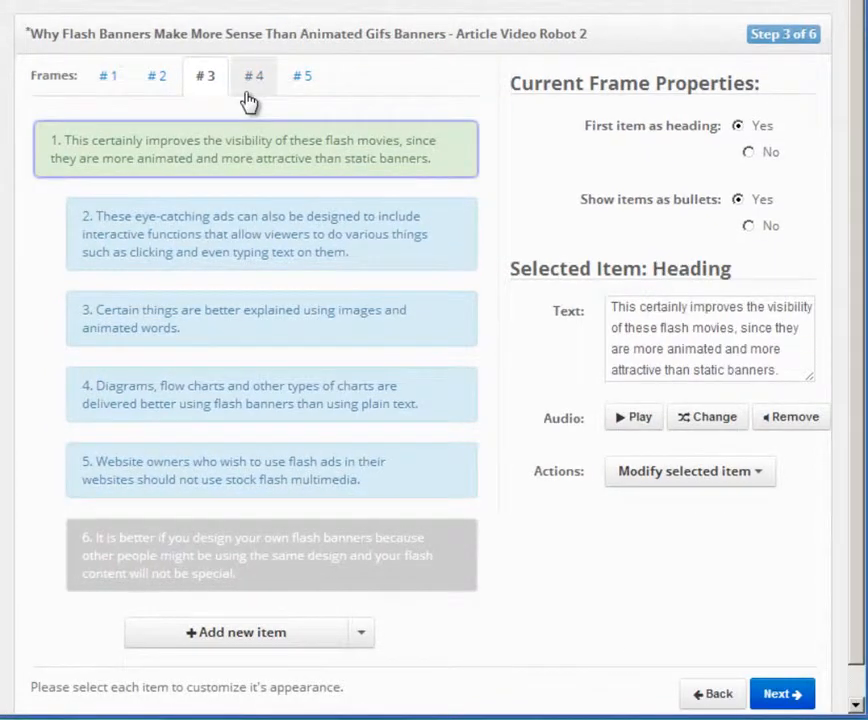
# Add a new item at the end of frame 2 with the text "New Item!".
pyautogui.click(162, 84)
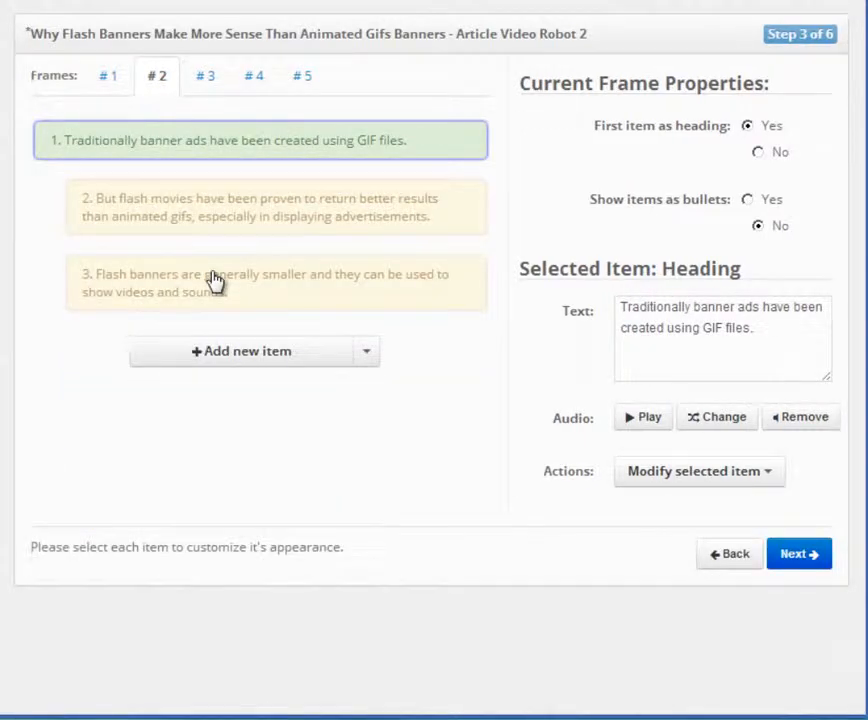
pyautogui.click(215, 282)
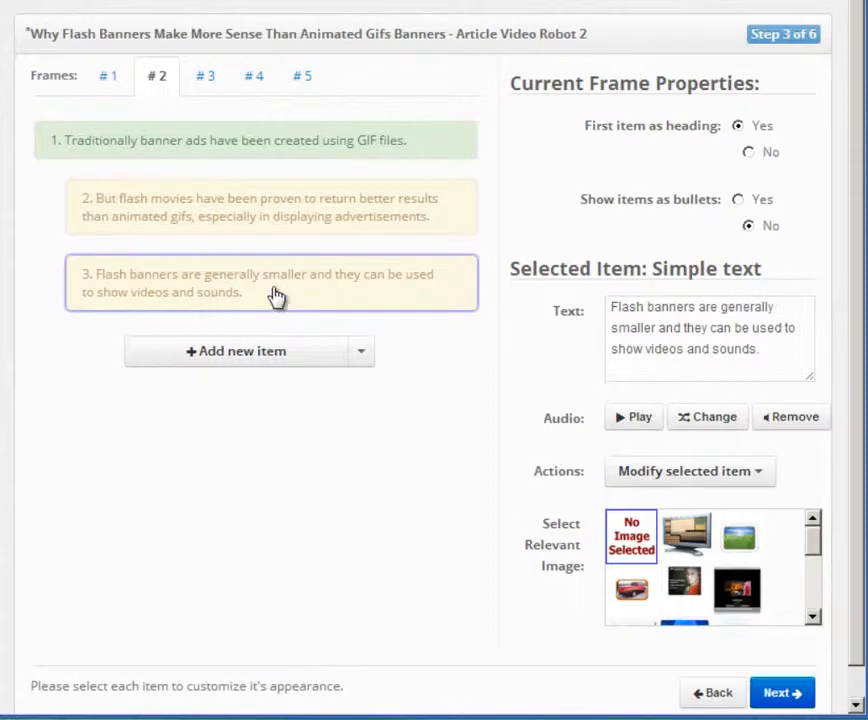
pyautogui.click(268, 365)
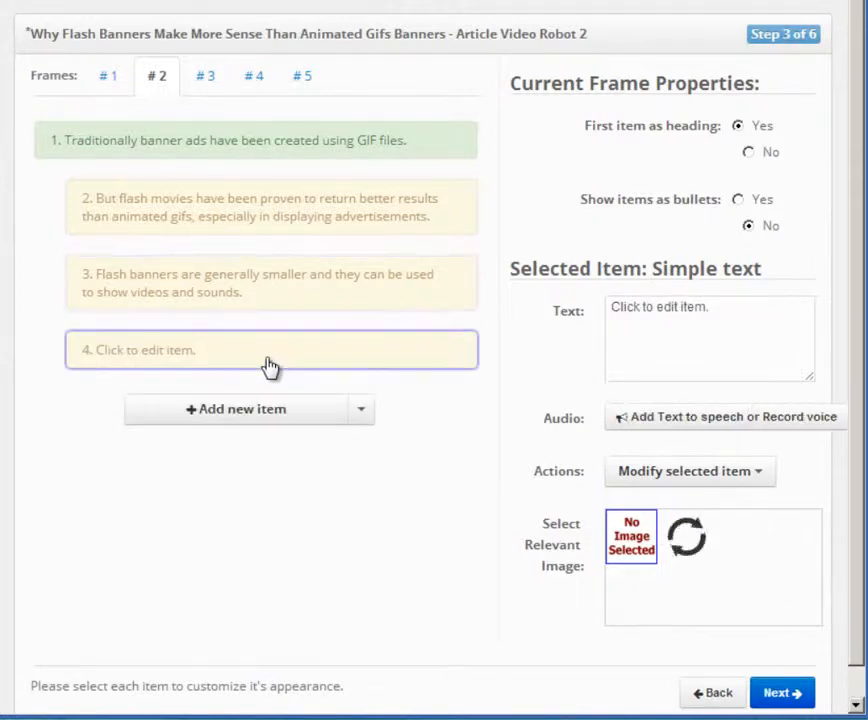
pyautogui.click(750, 319)
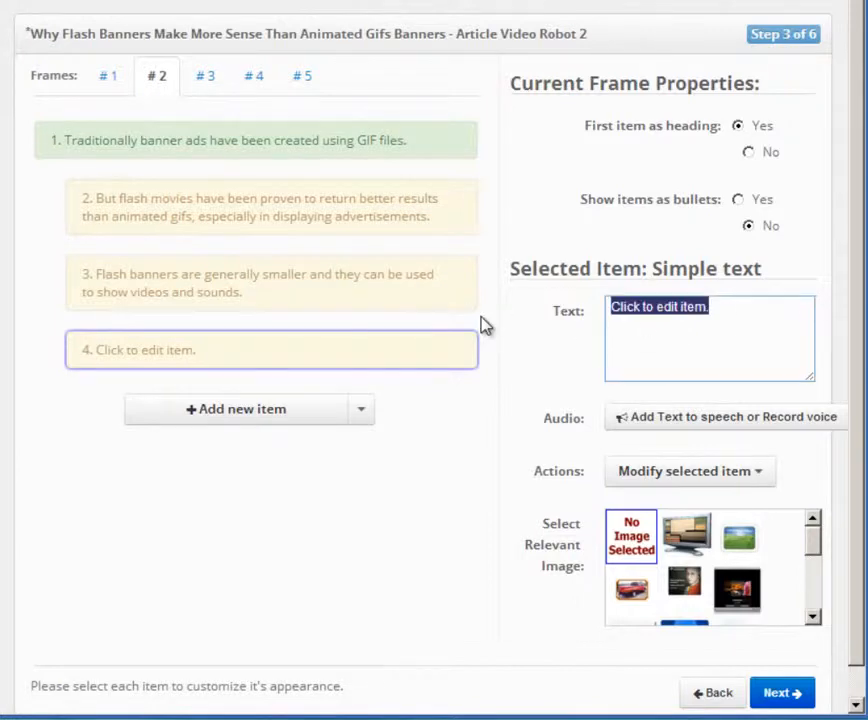
pyautogui.write('New Item!')
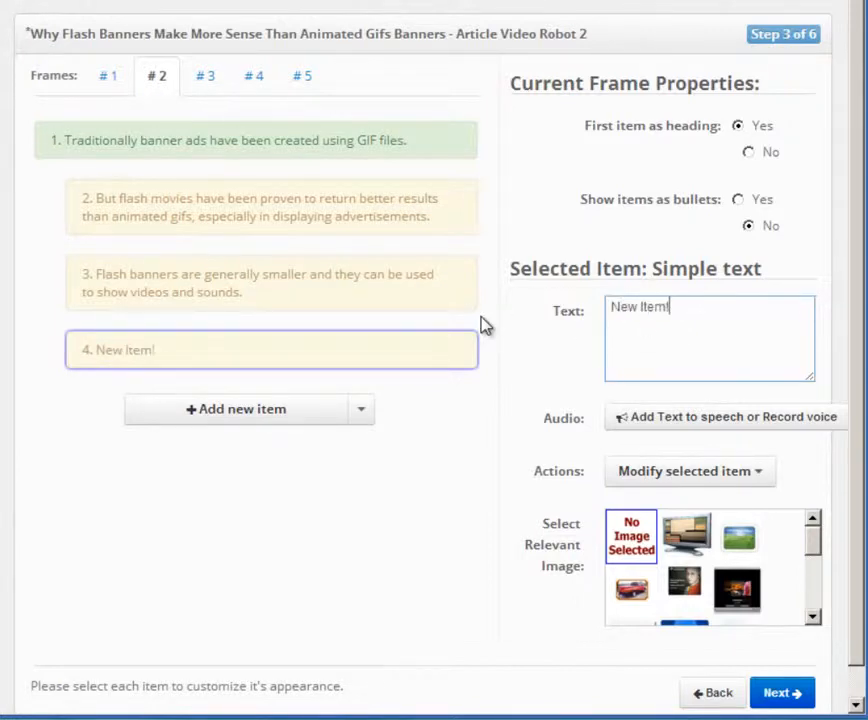
pyautogui.click(643, 483)
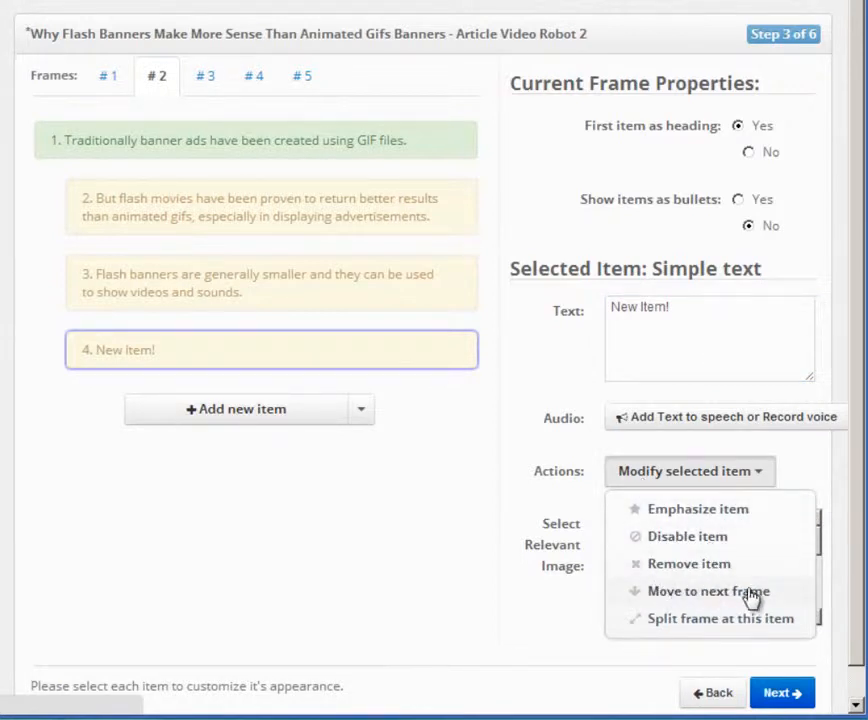
pyautogui.click(260, 514)
# Insert a new frame after frame 2 and proceed to the contact information step.
pyautogui.click(160, 77)
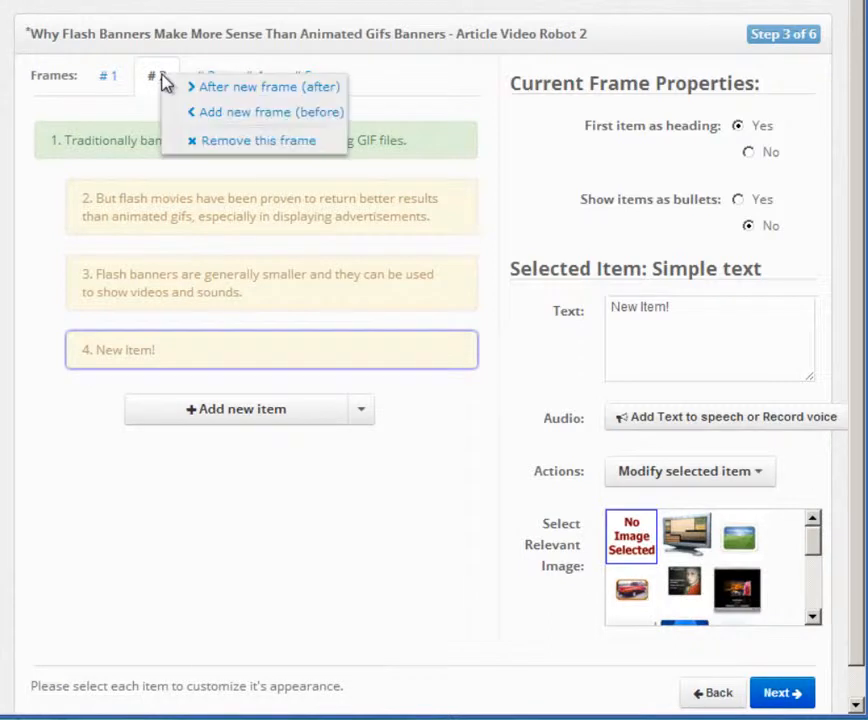
pyautogui.click(256, 97)
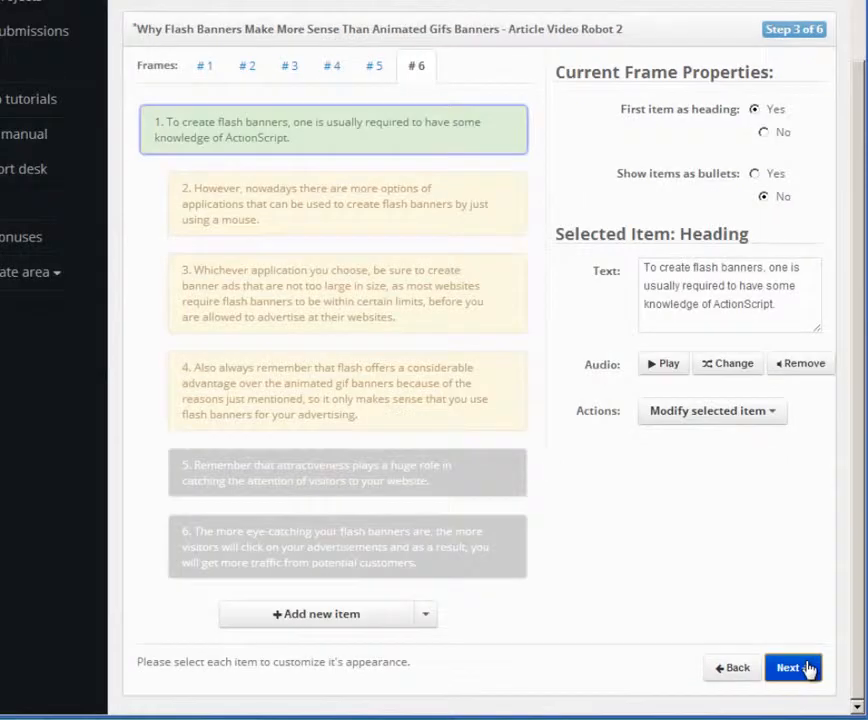
pyautogui.click(798, 670)
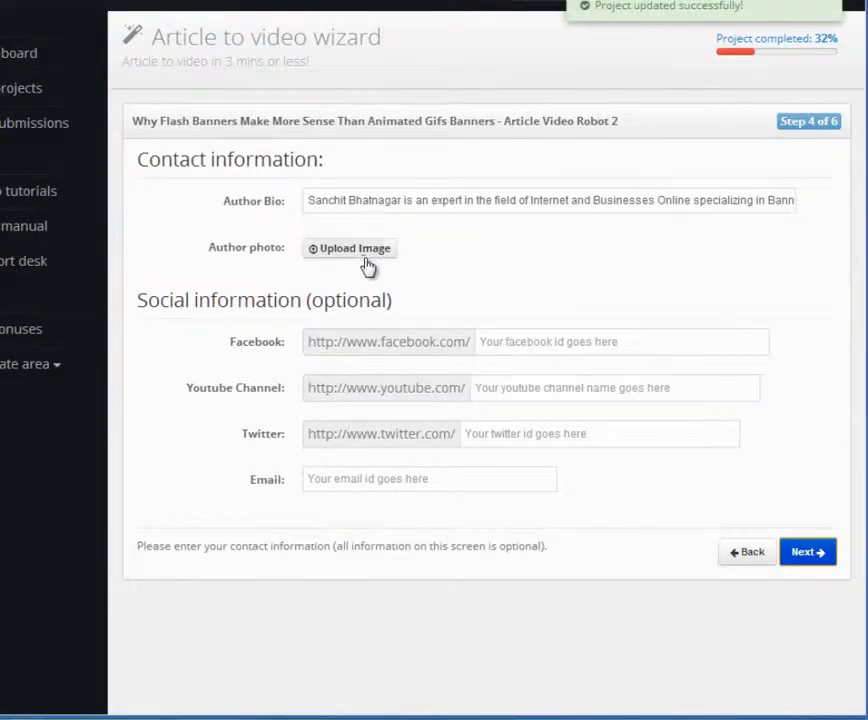
# Enter "facebook" as the Facebook ID and continue to the video customization step.
pyautogui.click(545, 347)
pyautogui.write('fa')
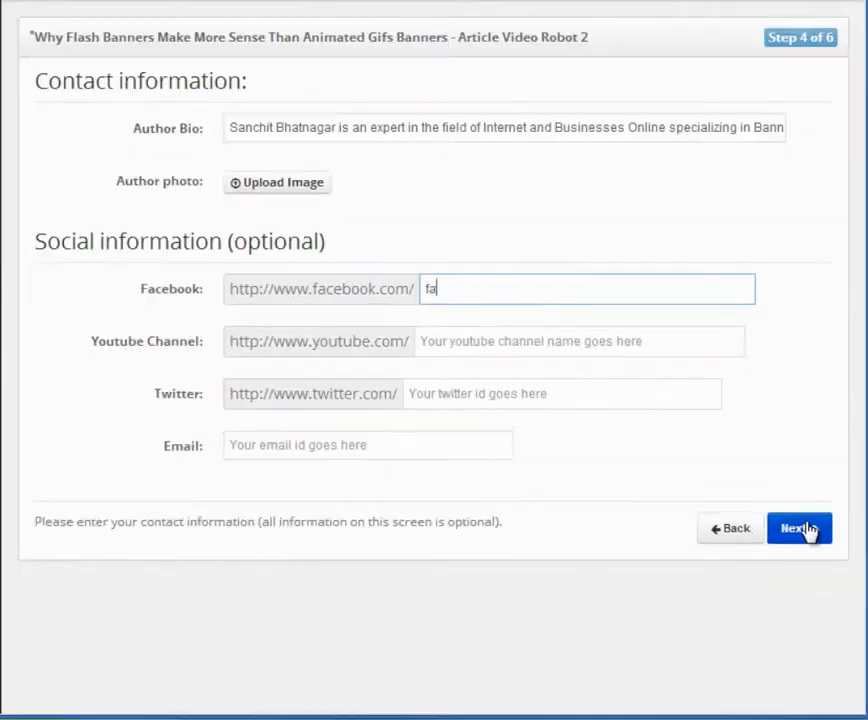
pyautogui.write('cebook')
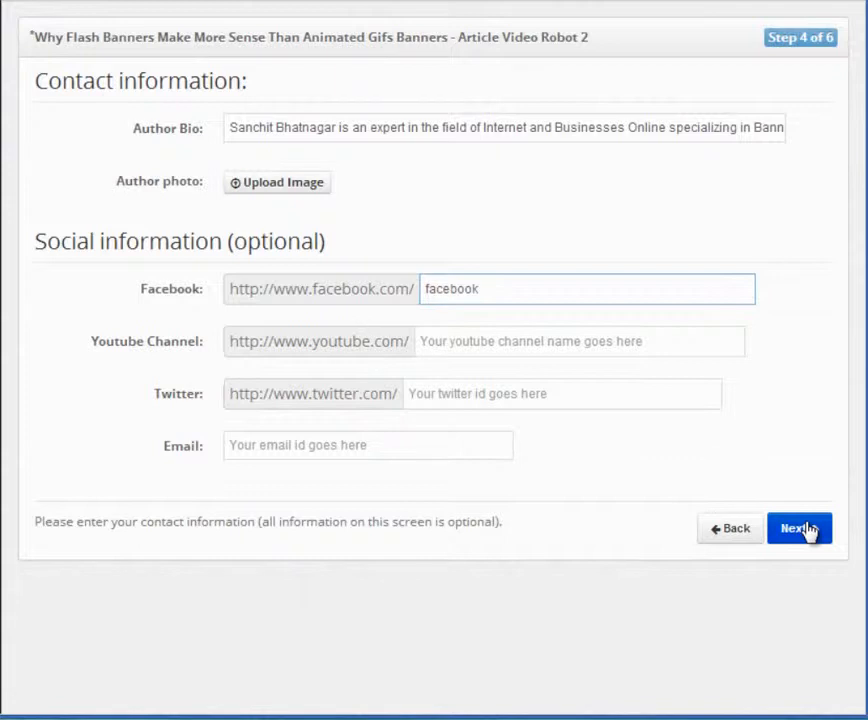
pyautogui.click(799, 528)
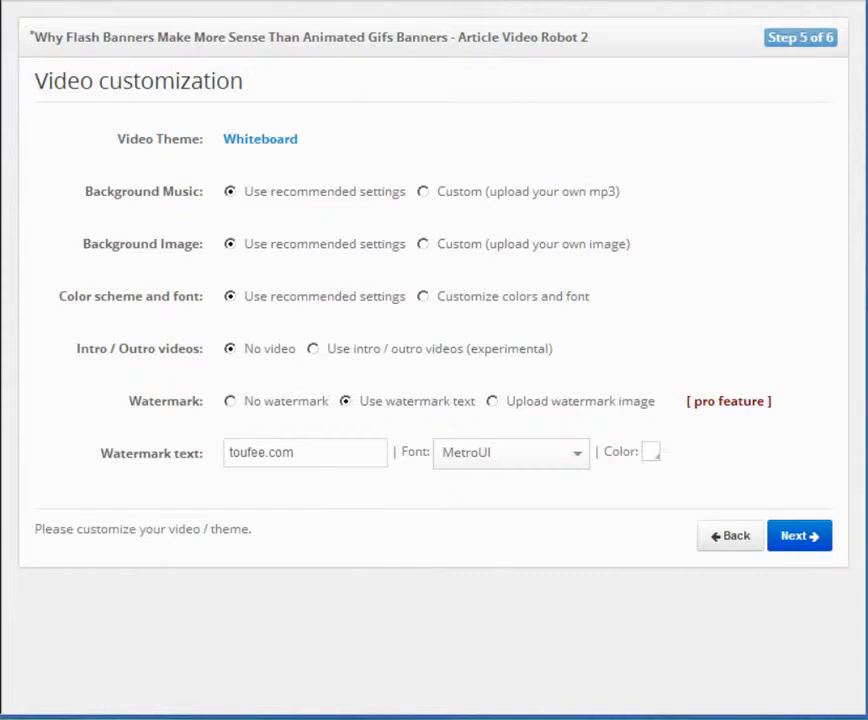
# Enable intro/outro videos for the project and open the selection of ready-made videos.
pyautogui.moveTo(80, 352); pyautogui.dragTo(602, 361)
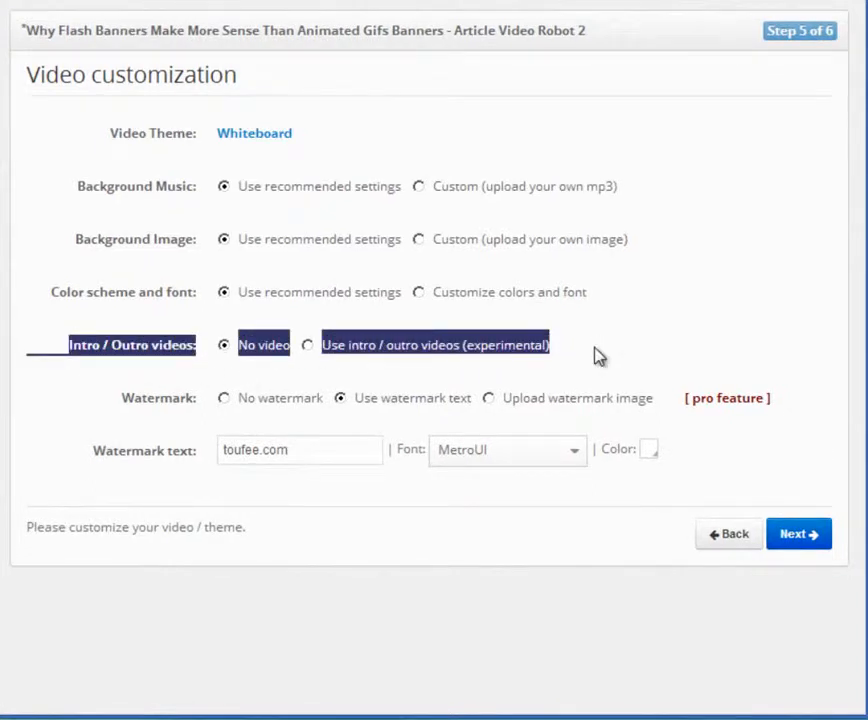
pyautogui.click(727, 330)
pyautogui.click(405, 346)
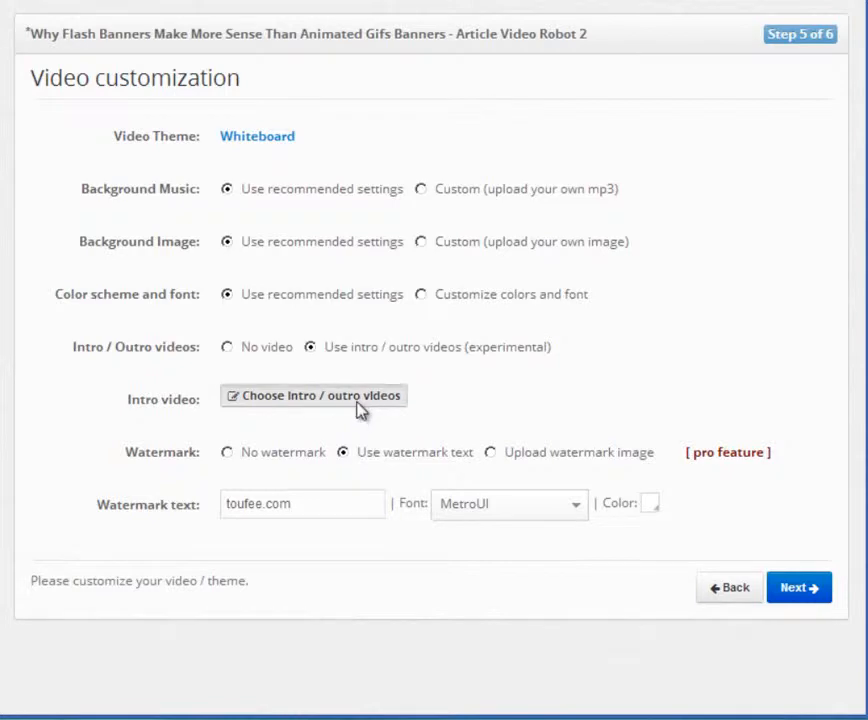
pyautogui.click(359, 405)
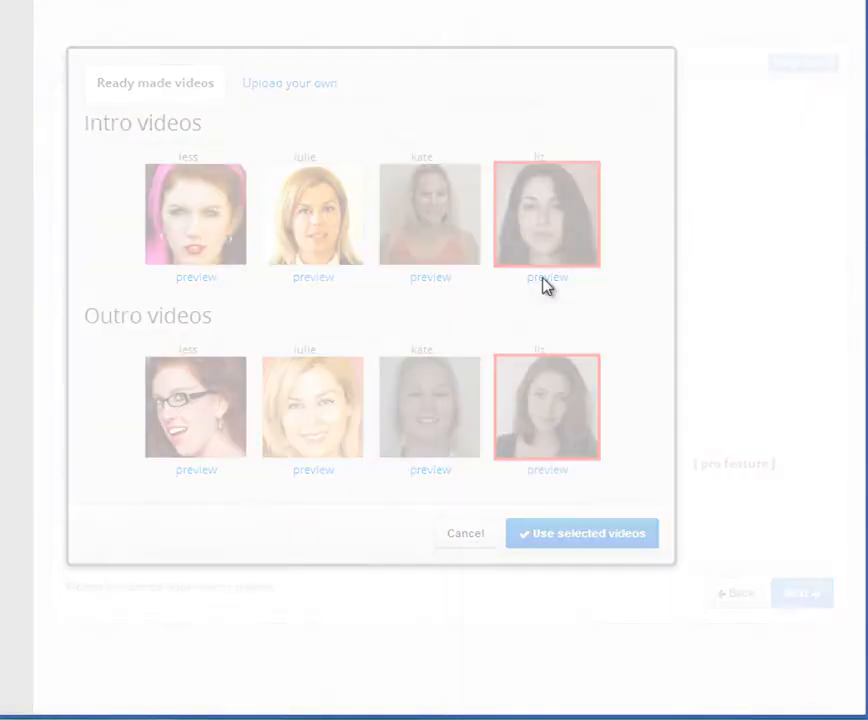
# Play the preview of the fourth ready-made intro video and close it.
pyautogui.click(545, 285)
pyautogui.click(240, 380)
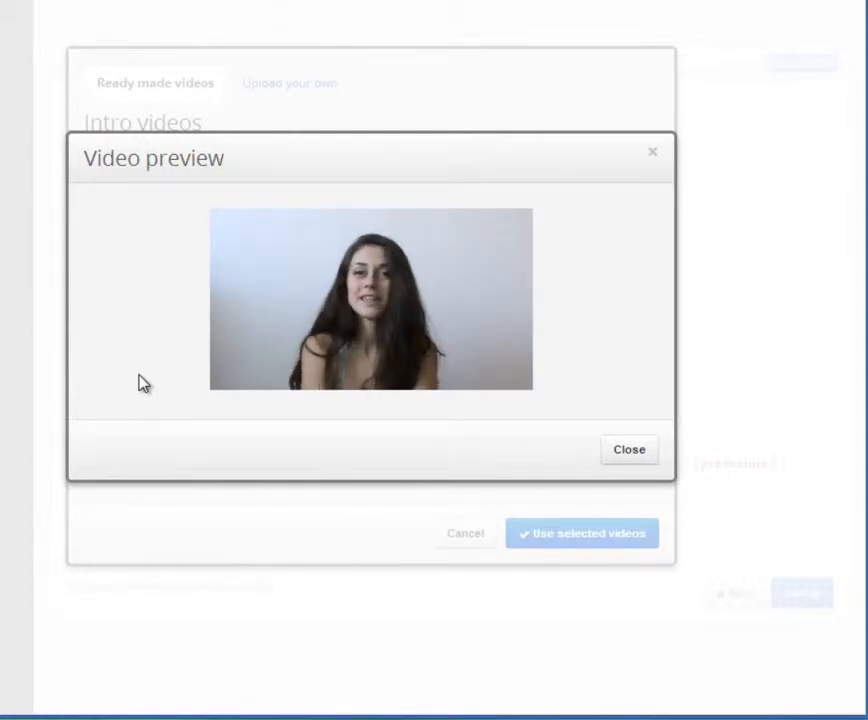
pyautogui.click(632, 456)
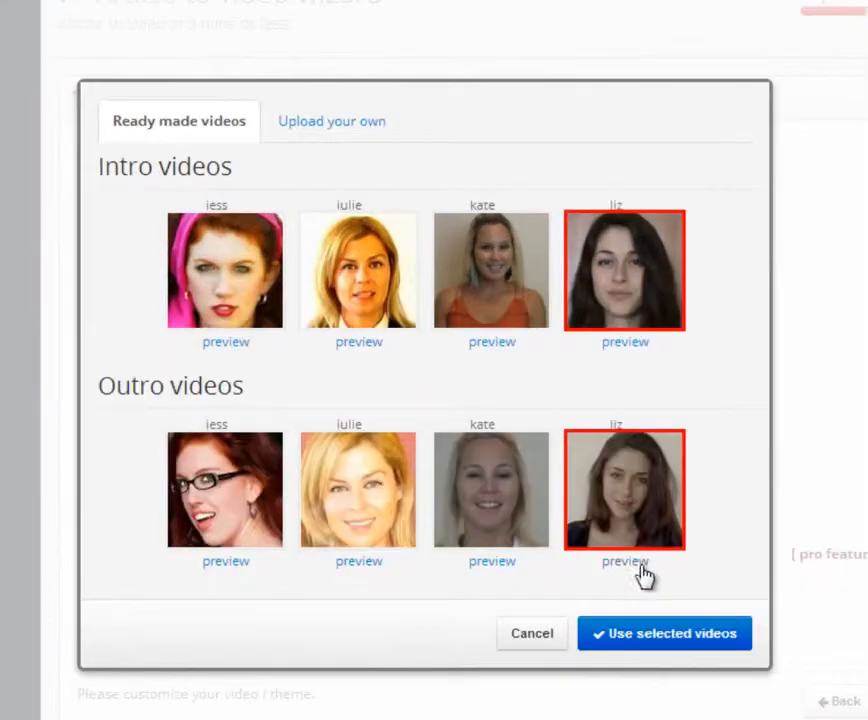
# Preview the fourth ready-made outro video and apply the selected intro and outro videos to the project.
pyautogui.click(562, 472)
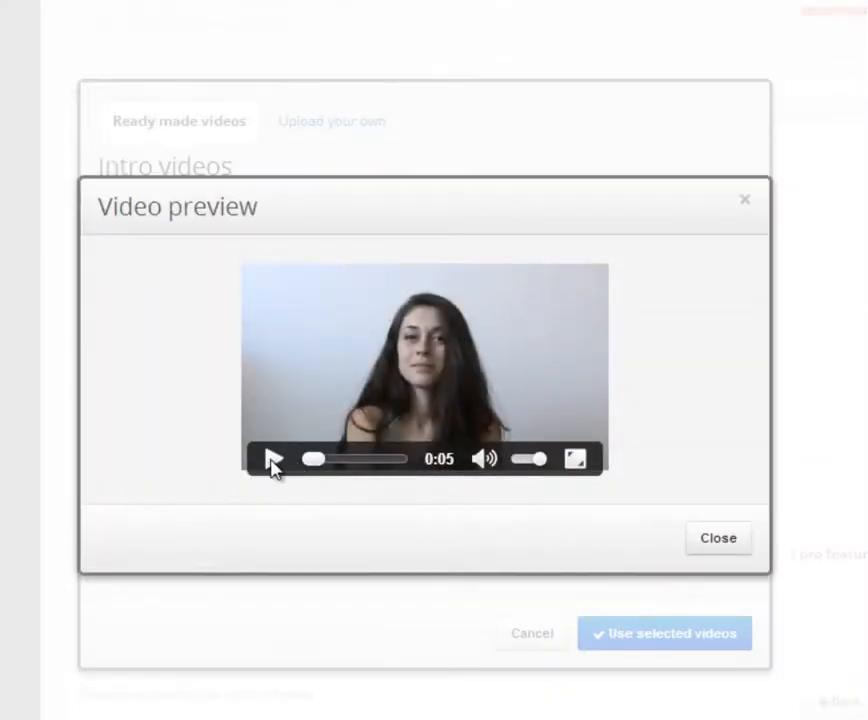
pyautogui.click(271, 461)
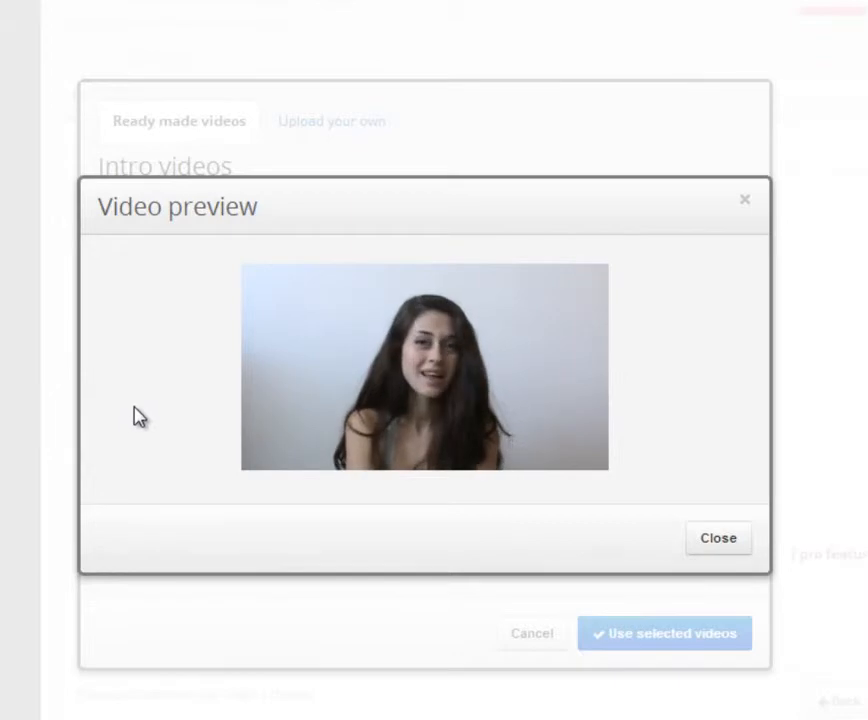
pyautogui.click(708, 545)
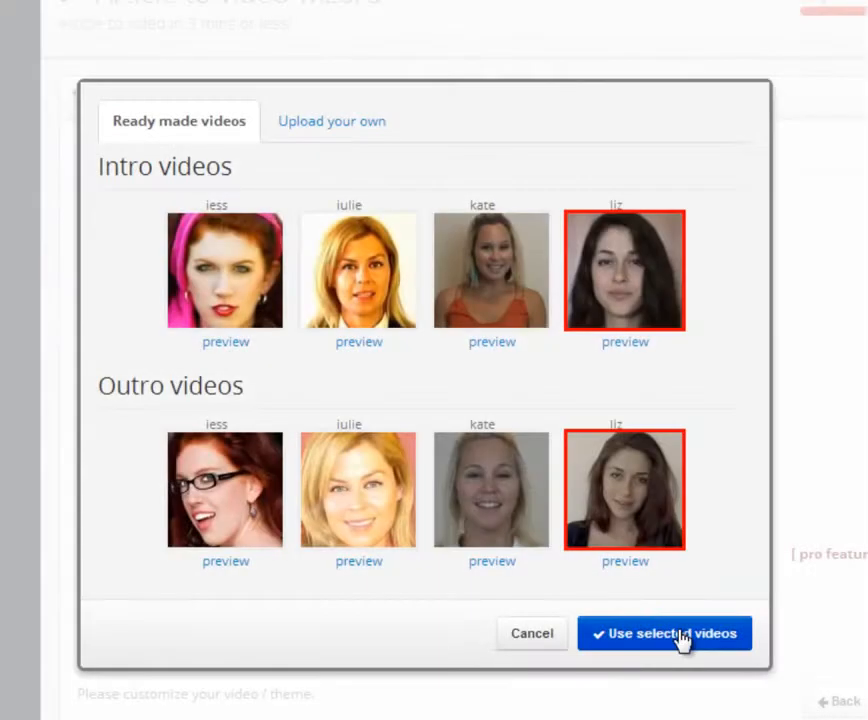
pyautogui.click(681, 639)
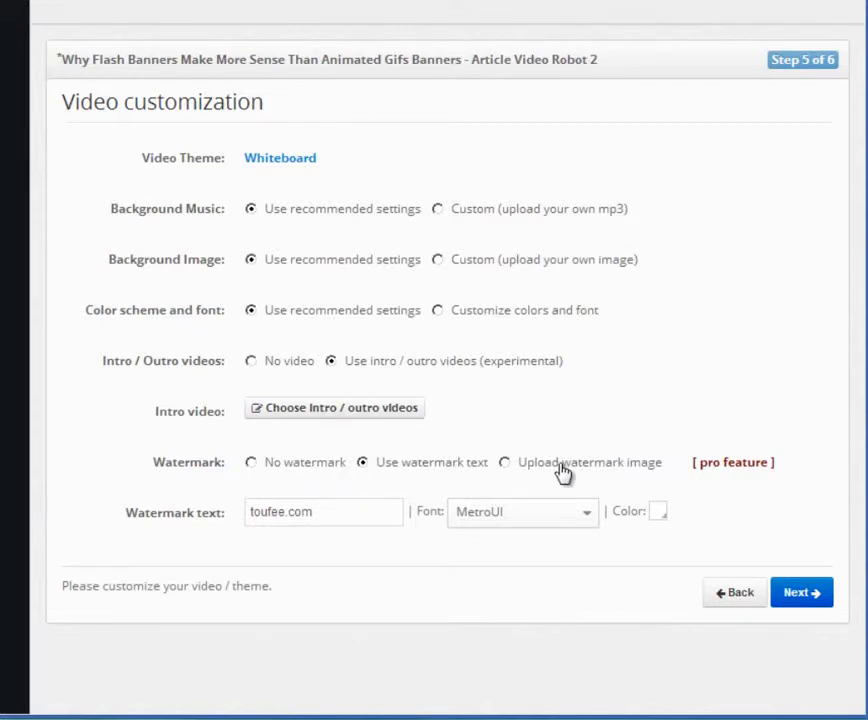
# Open the full project completion summary and examine the criteria for photo count and item length.
pyautogui.click(322, 490)
pyautogui.click(600, 490)
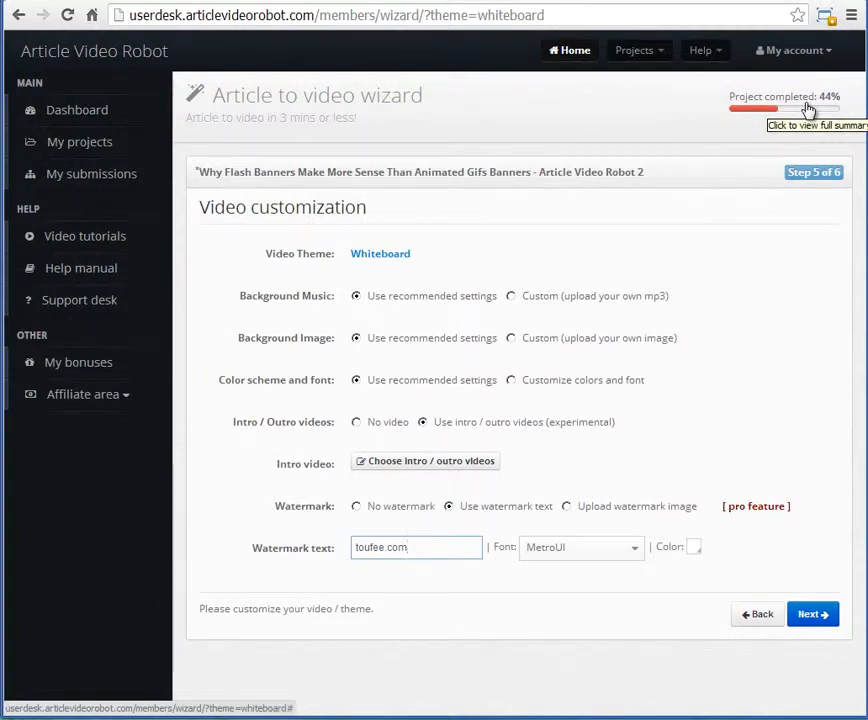
pyautogui.click(808, 108)
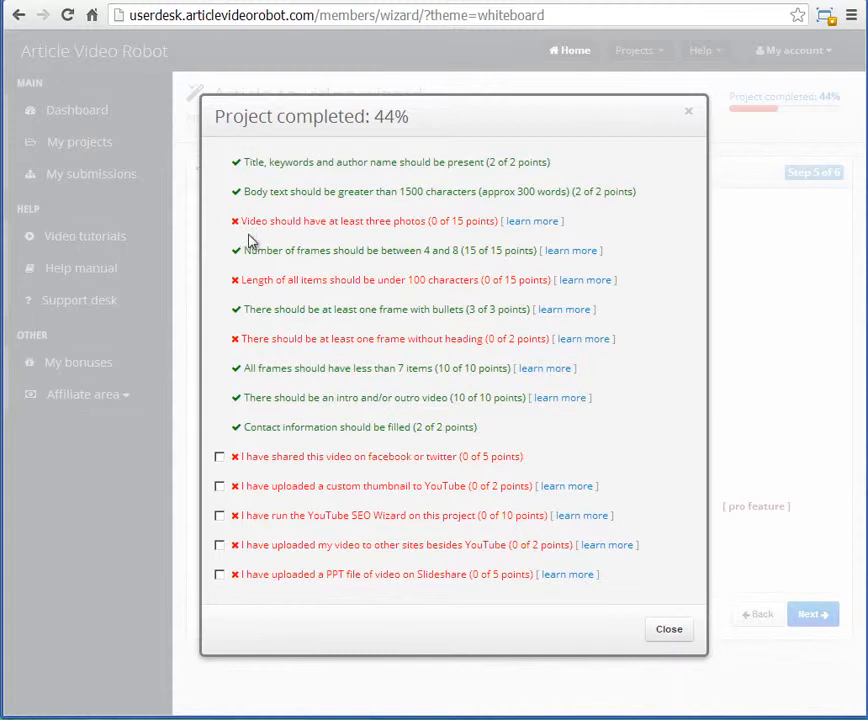
pyautogui.moveTo(576, 223); pyautogui.dragTo(222, 236)
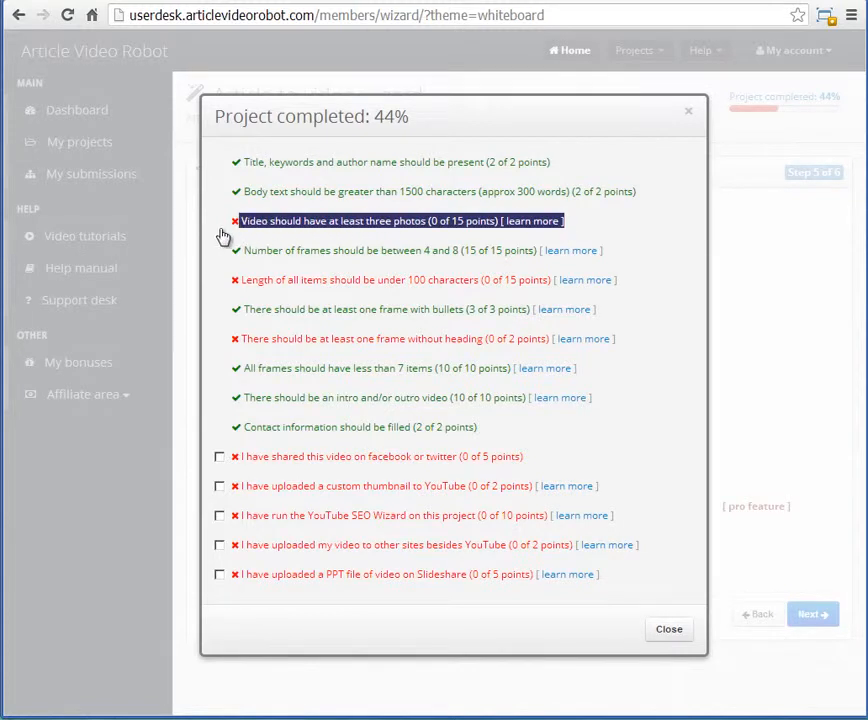
pyautogui.moveTo(639, 285); pyautogui.dragTo(217, 291)
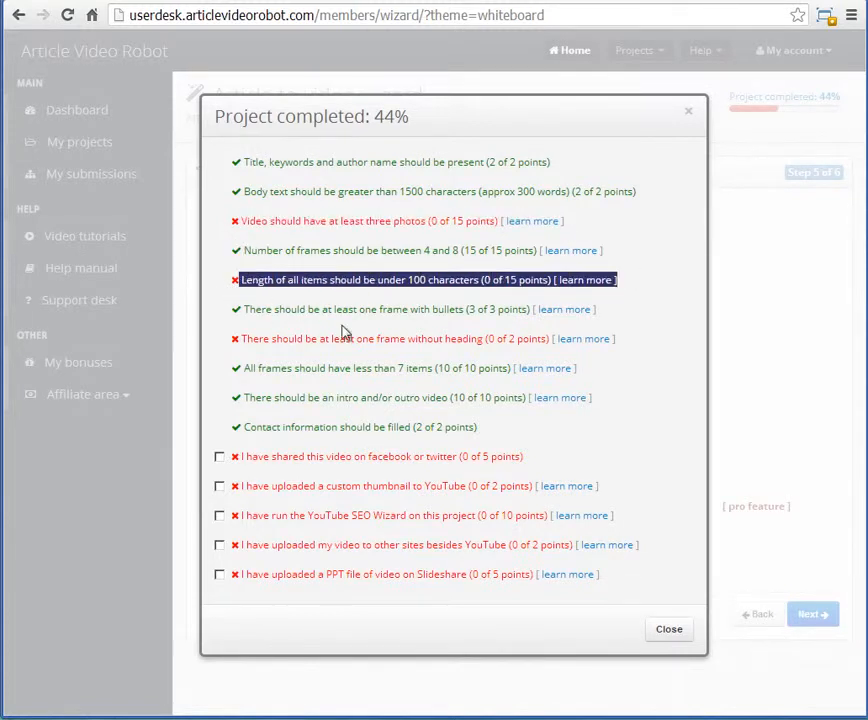
# Mark Facebook/Twitter sharing and the custom YouTube thumbnail as done in the completion summary, and submit the video for rendering.
pyautogui.click(219, 458)
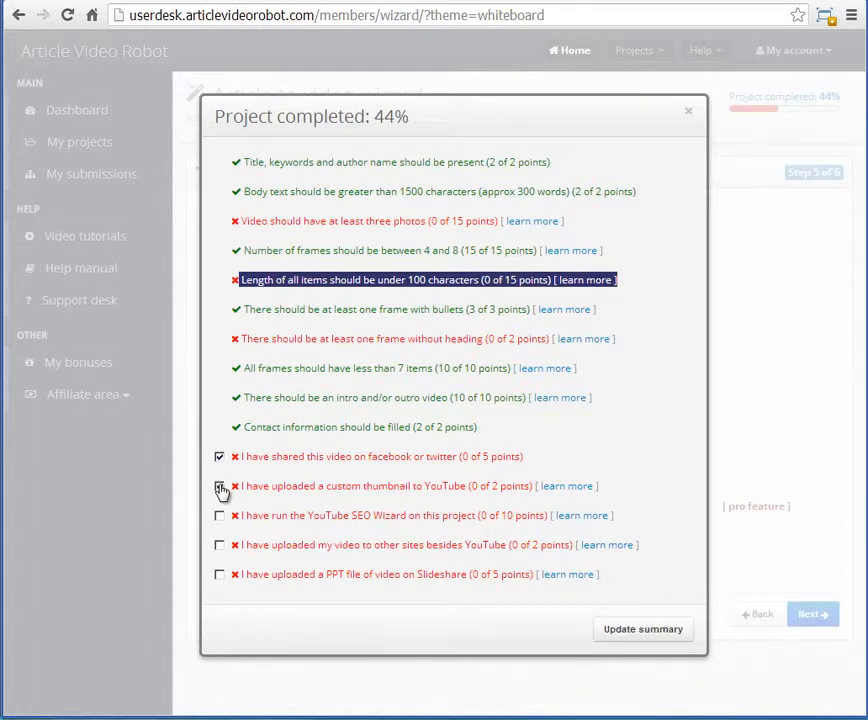
pyautogui.click(220, 488)
pyautogui.click(645, 634)
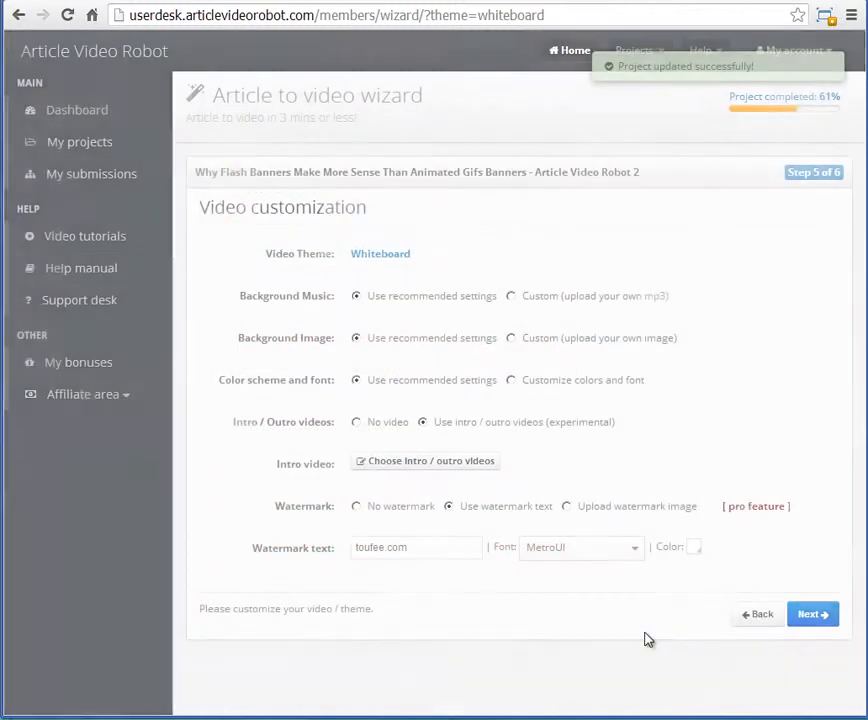
pyautogui.click(807, 616)
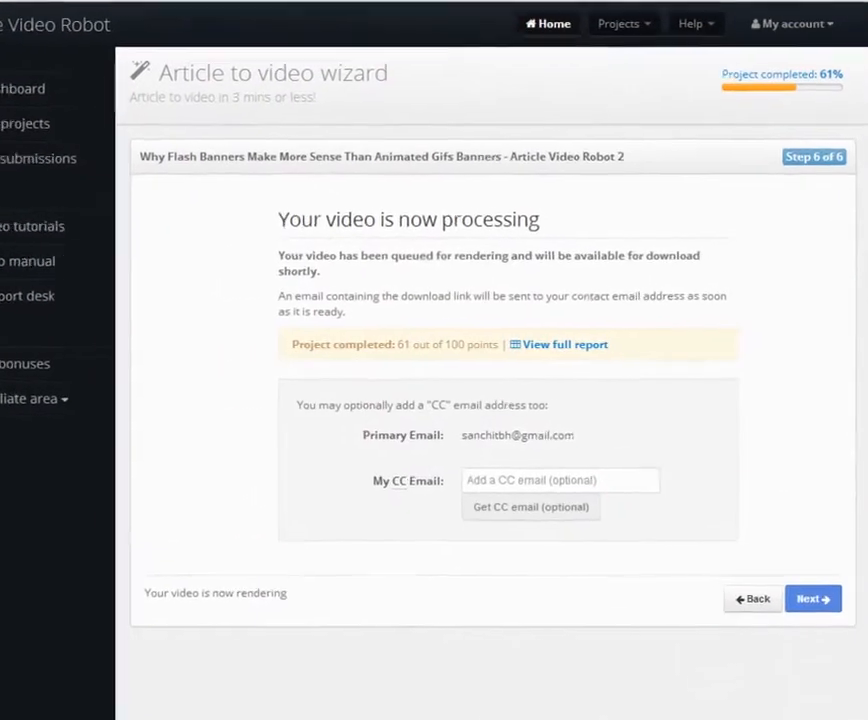